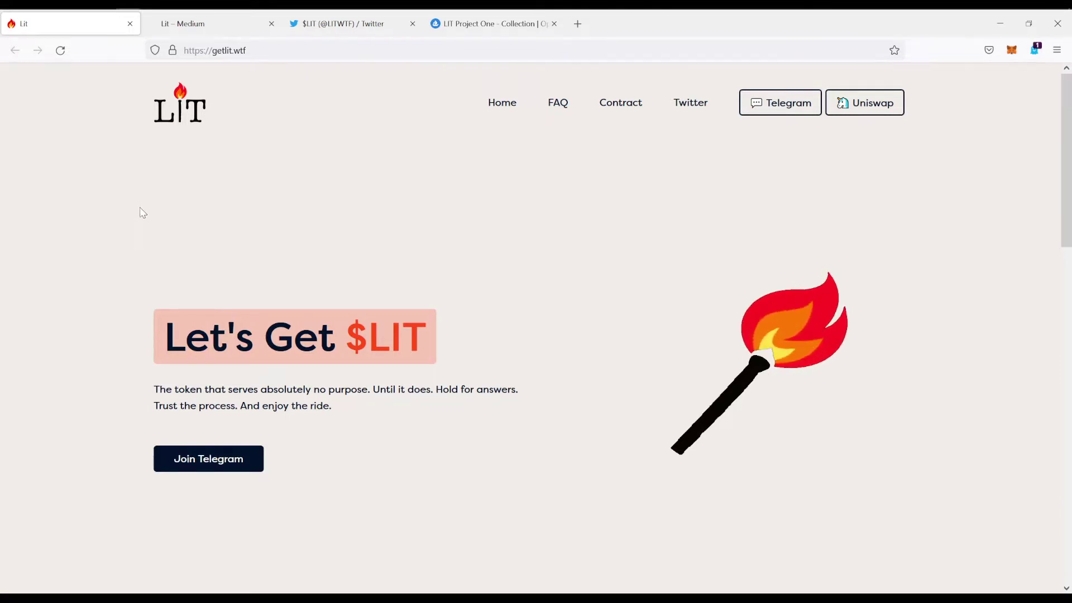
scroll(138, 214, "down", 3)
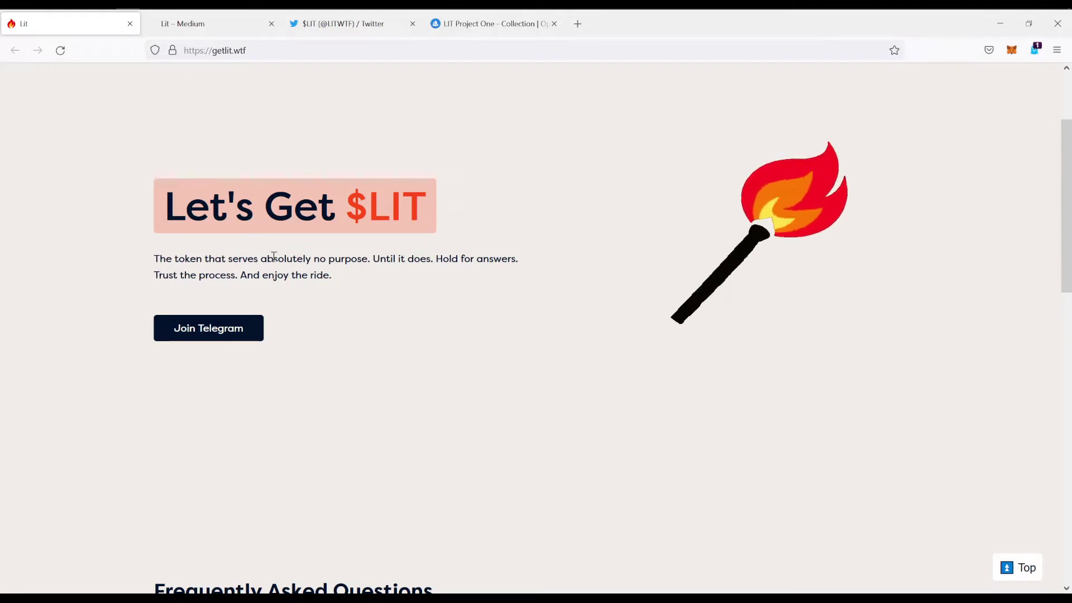
Step: Highlight the 'serves no purpose' phrase and What is $LIT text, then switch to LIT's Medium page
left_click_drag(312, 258, 373, 259)
left_click(384, 258)
scroll(314, 286, "up", 2)
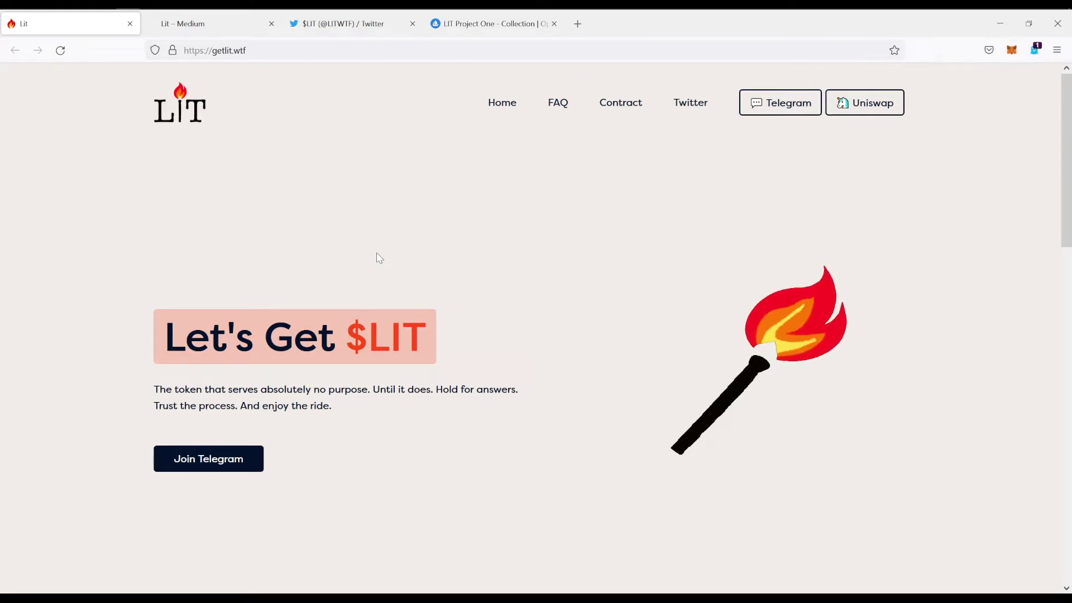
scroll(394, 268, "down", 1)
scroll(395, 260, "down", 2)
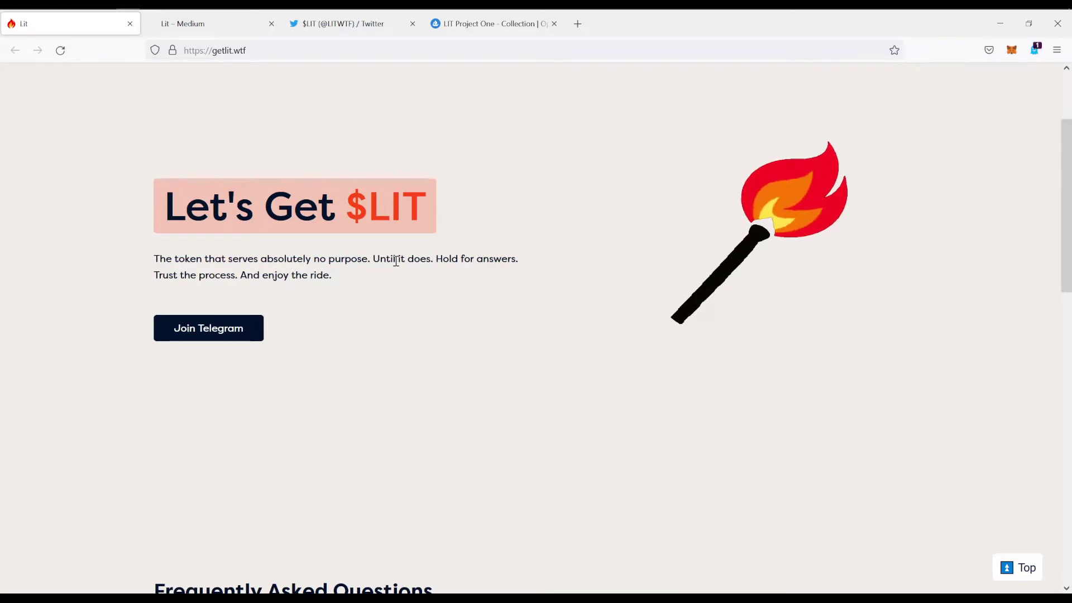
scroll(420, 279, "down", 1)
scroll(421, 275, "down", 3)
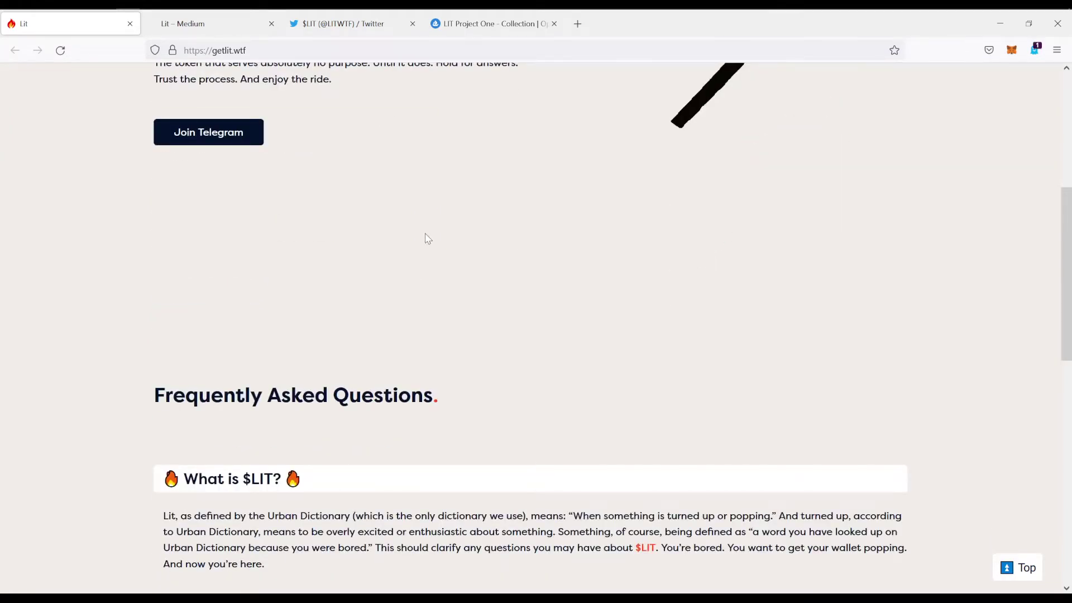
scroll(427, 254, "up", 5)
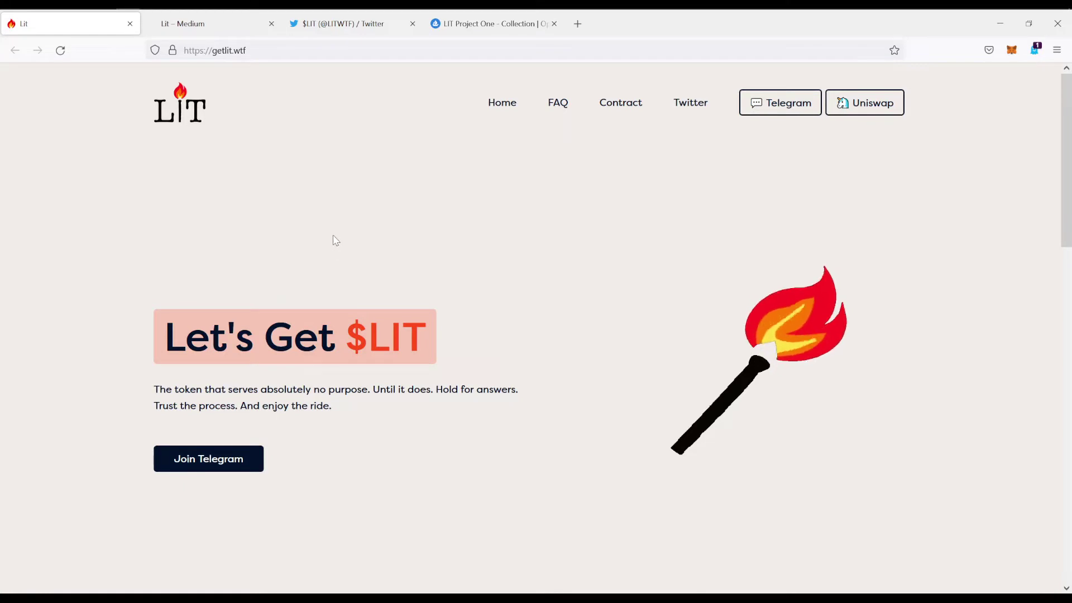
scroll(333, 237, "down", 2)
scroll(335, 239, "down", 5)
scroll(334, 239, "down", 4)
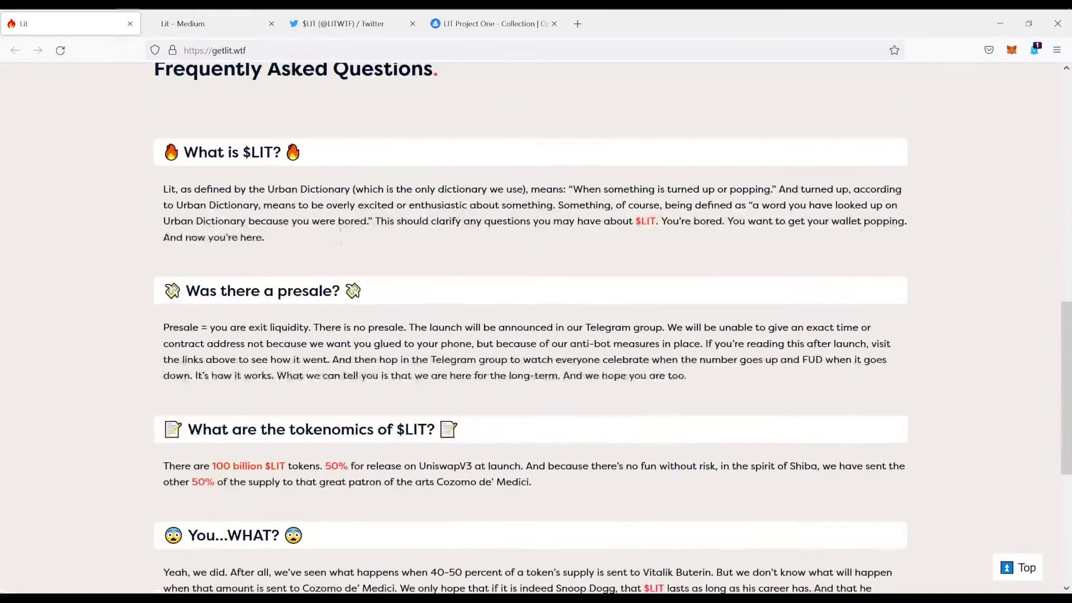
left_click_drag(184, 151, 277, 151)
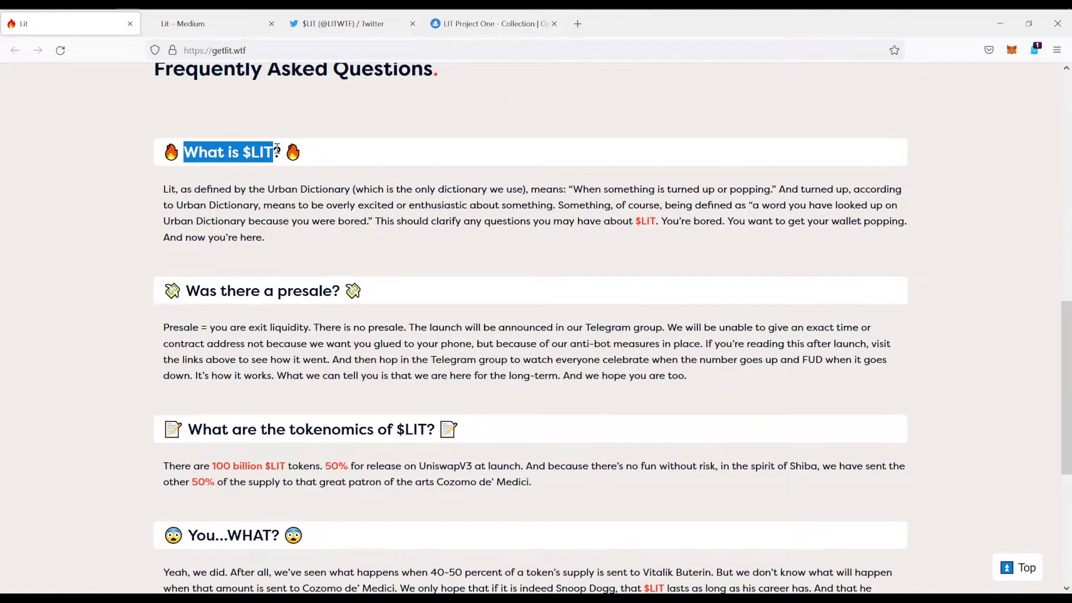
left_click(307, 161)
scroll(318, 280, "down", 3)
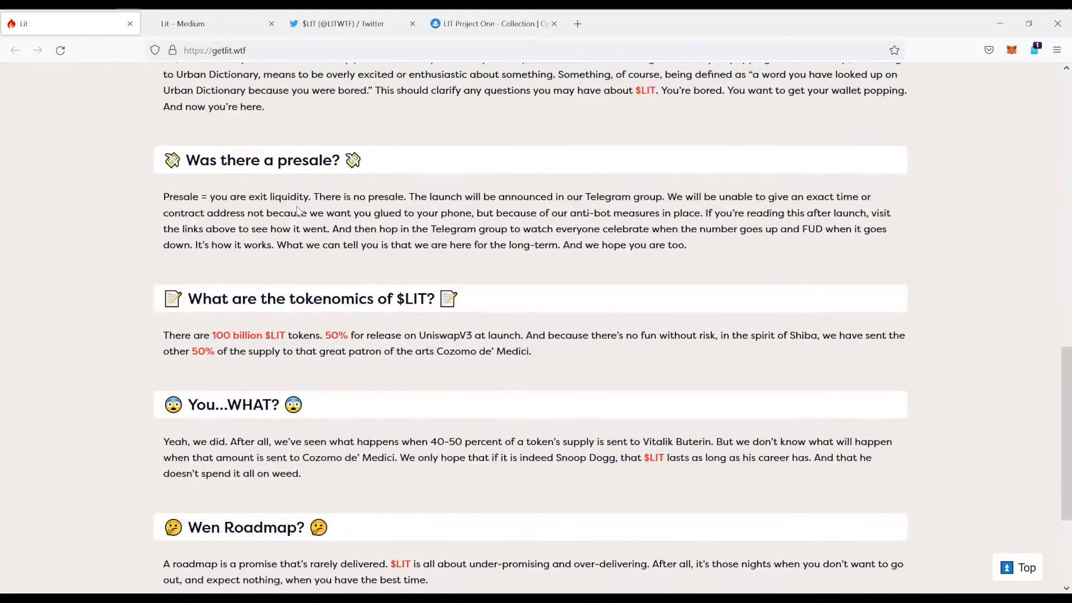
scroll(304, 211, "down", 4)
scroll(306, 216, "up", 8)
scroll(314, 230, "up", 7)
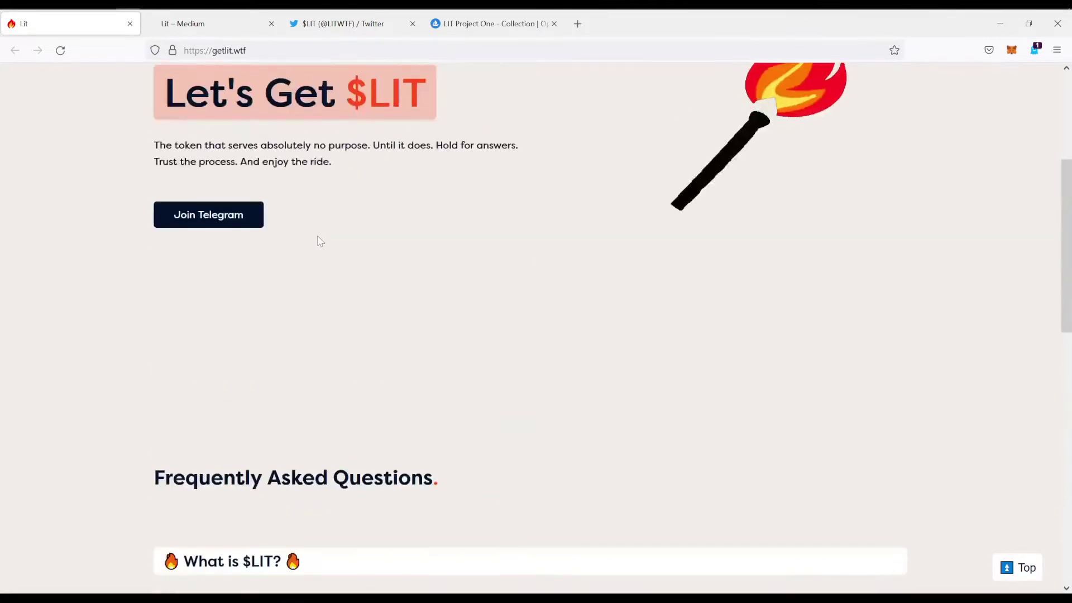
scroll(325, 243, "up", 5)
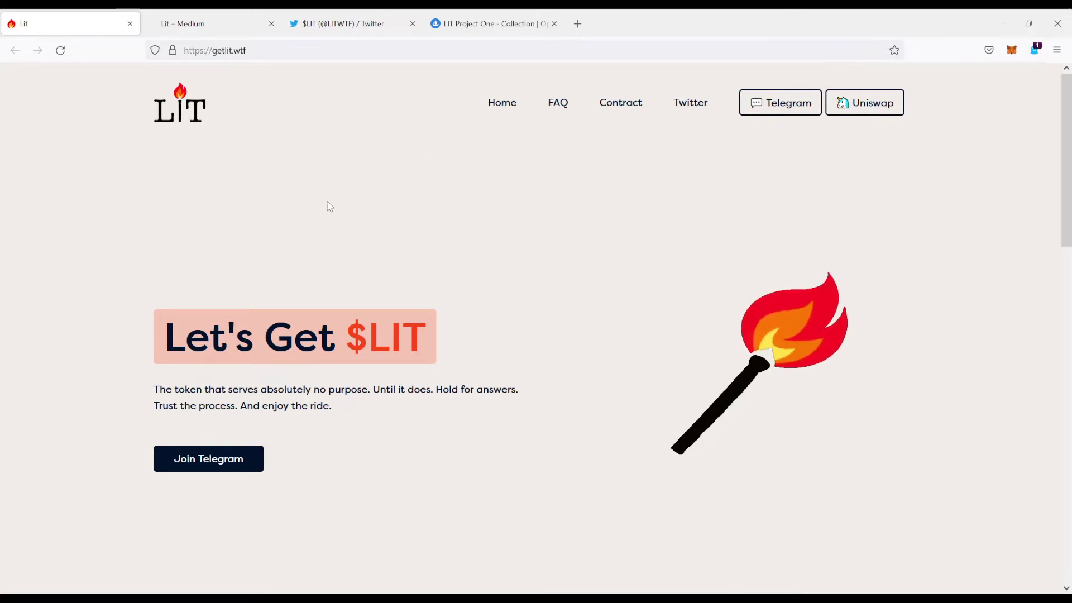
left_click(214, 25)
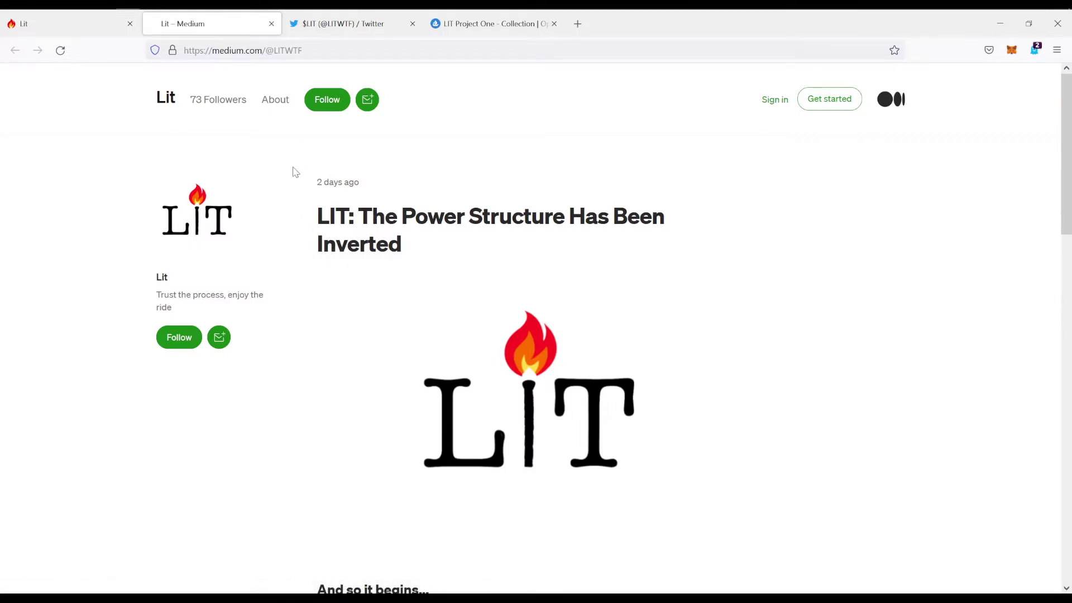
scroll(310, 230, "down", 2)
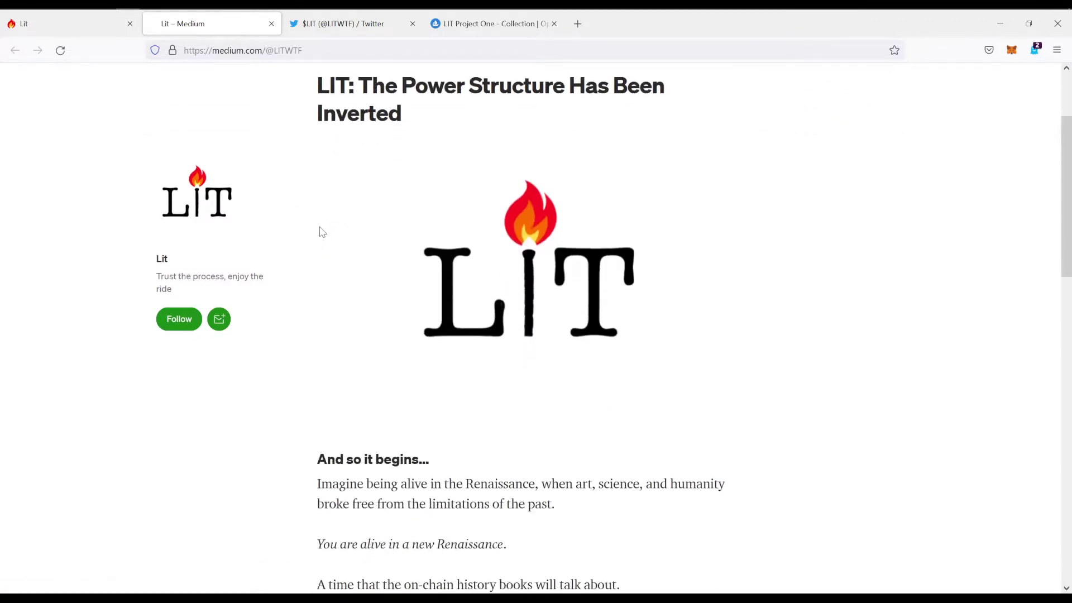
scroll(276, 185, "up", 2)
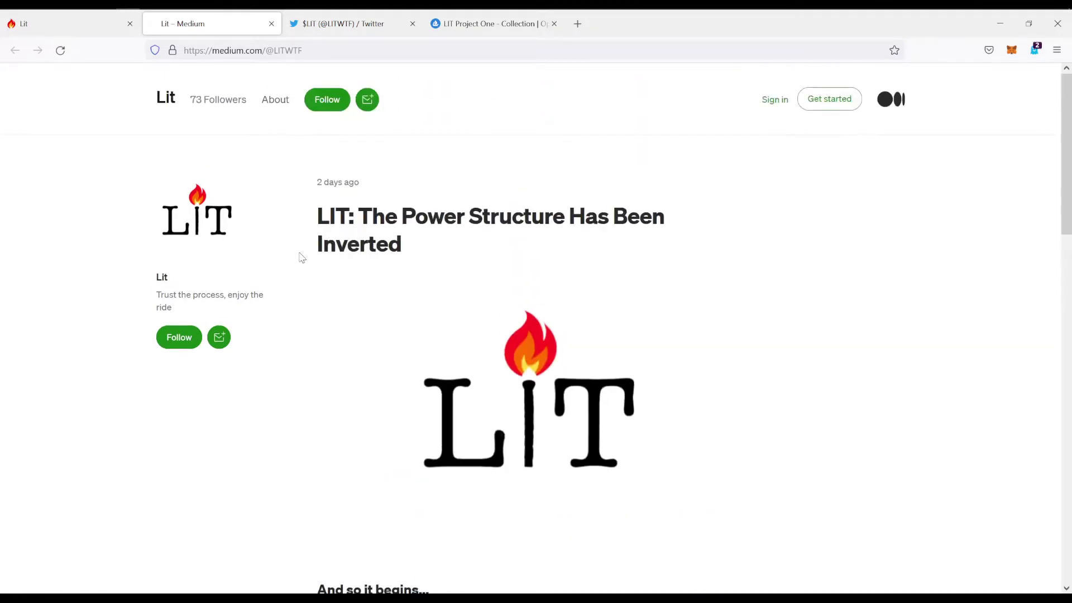
scroll(312, 271, "down", 4)
scroll(324, 277, "down", 5)
scroll(342, 333, "down", 1)
scroll(375, 307, "down", 3)
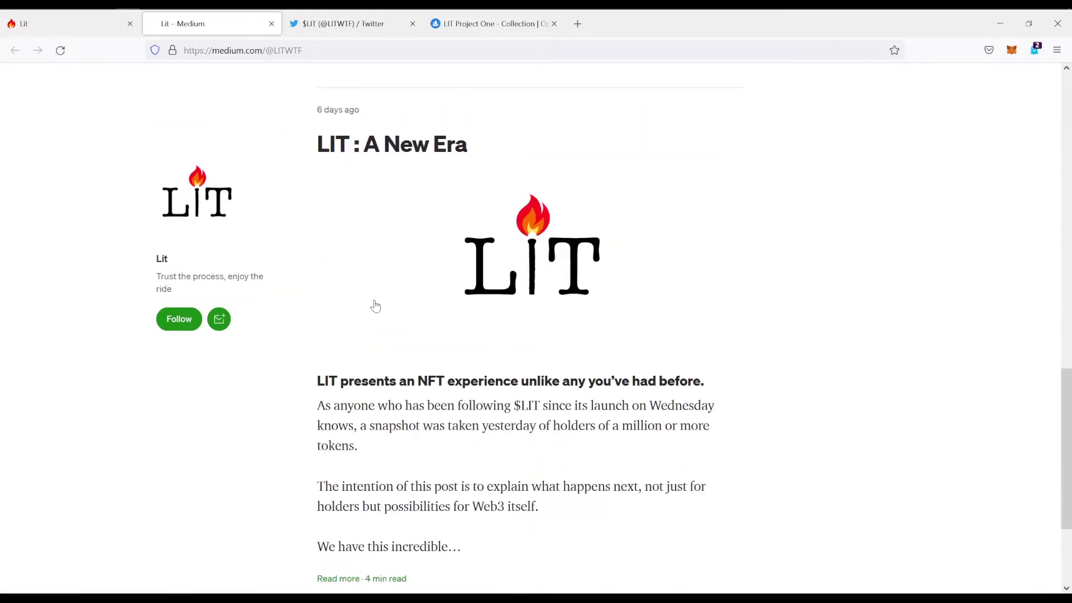
scroll(374, 301, "up", 4)
scroll(374, 321, "up", 4)
scroll(374, 322, "up", 3)
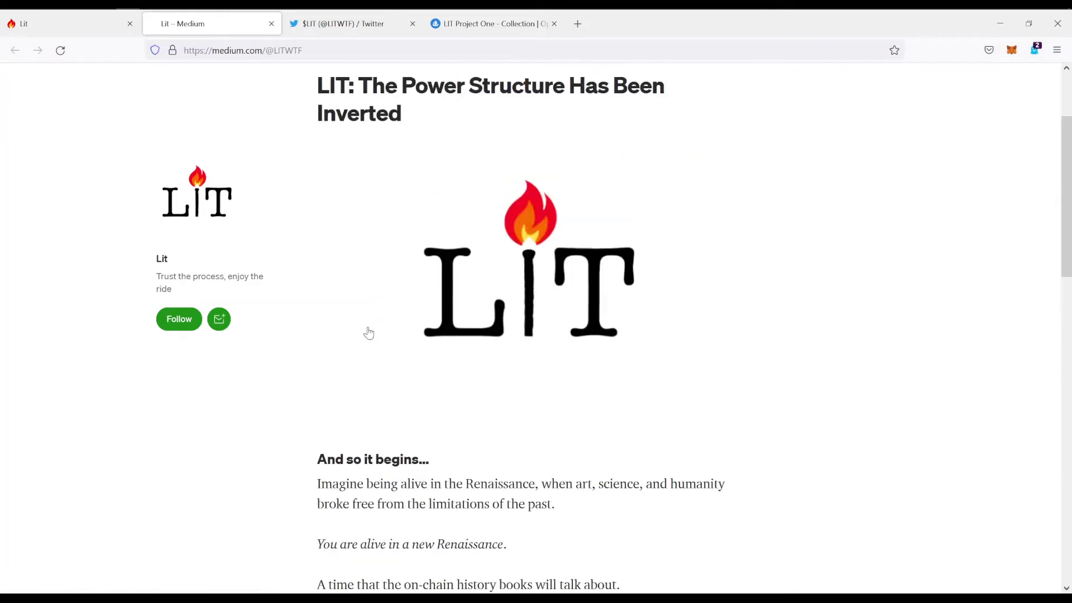
scroll(344, 223, "up", 2)
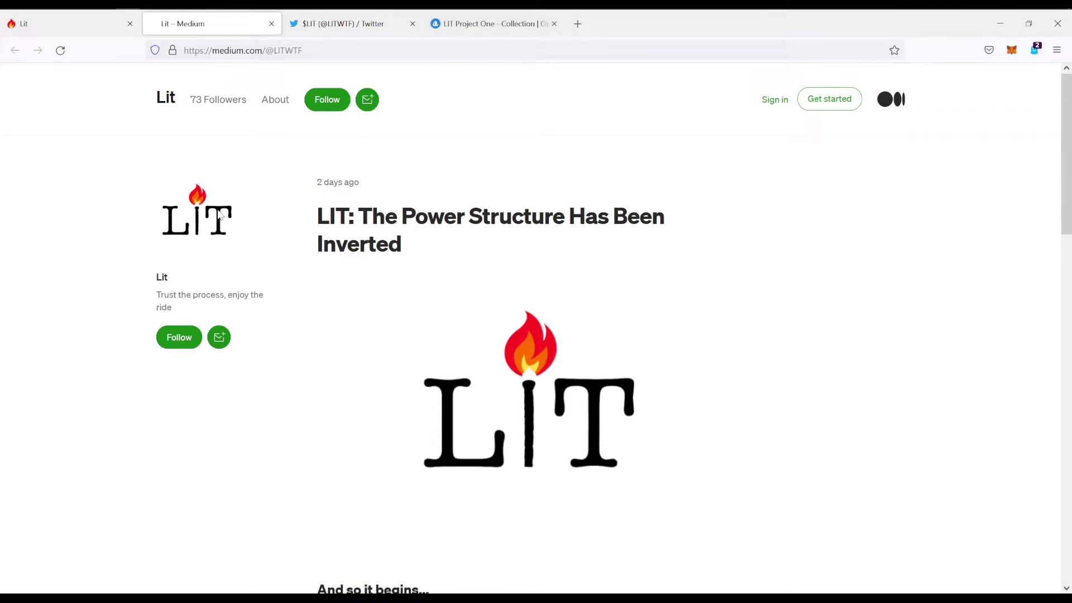
Step: Browse the price-sorted LIT Project One grid of Survive All Apocalypses book listings
left_click(494, 25)
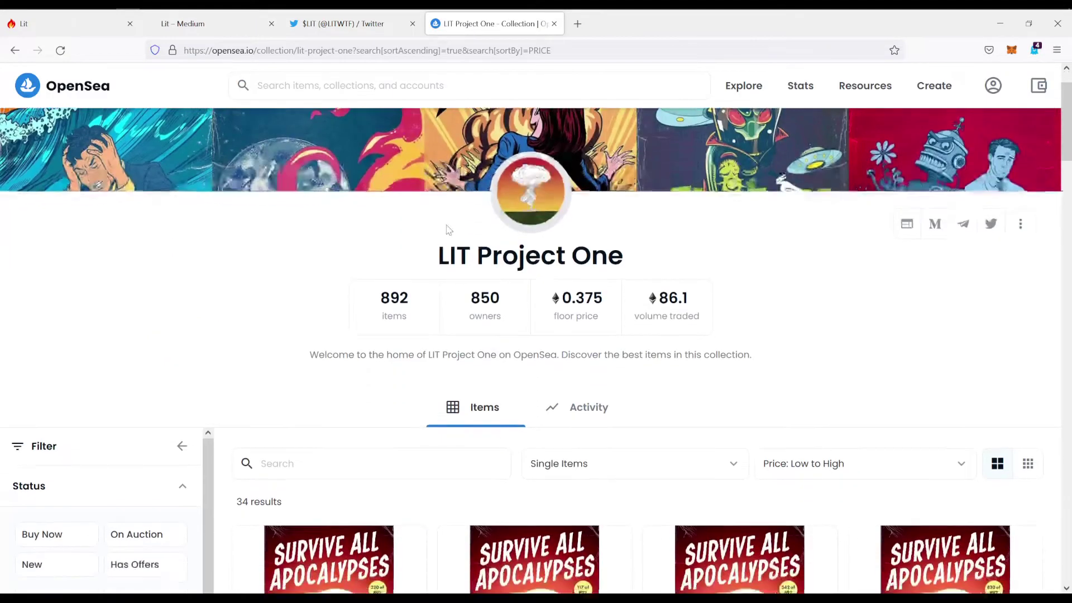
scroll(446, 222, "down", 2)
scroll(447, 222, "down", 2)
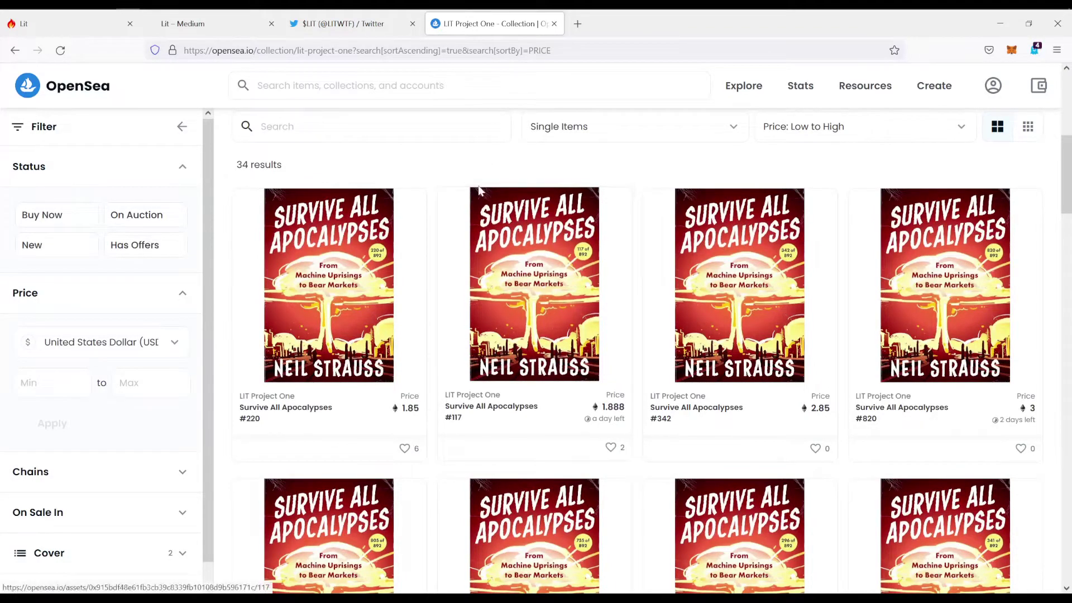
scroll(478, 191, "down", 5)
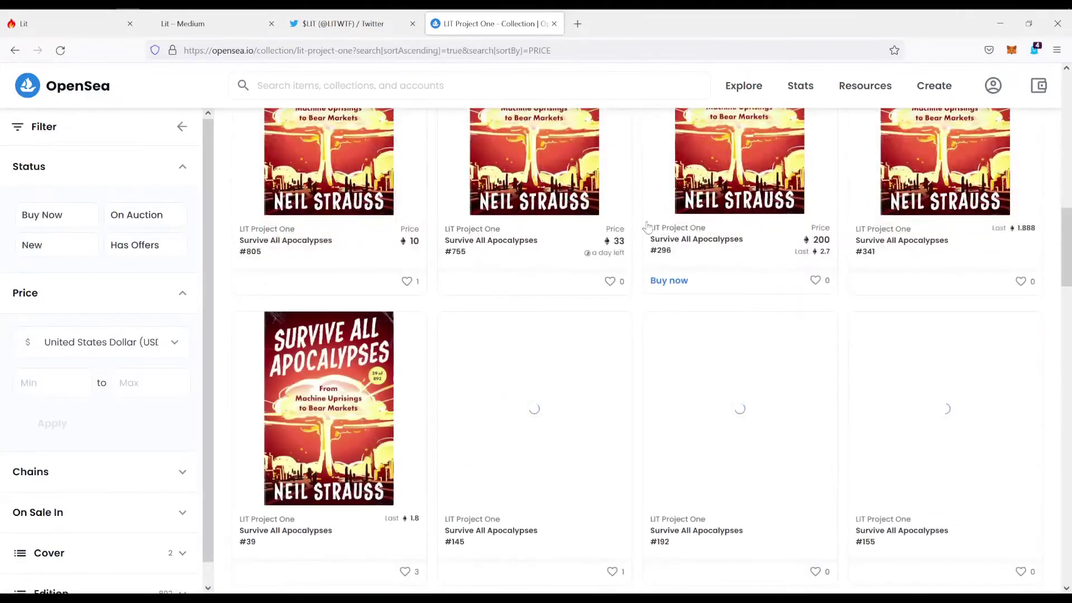
scroll(654, 230, "down", 2)
scroll(658, 234, "down", 1)
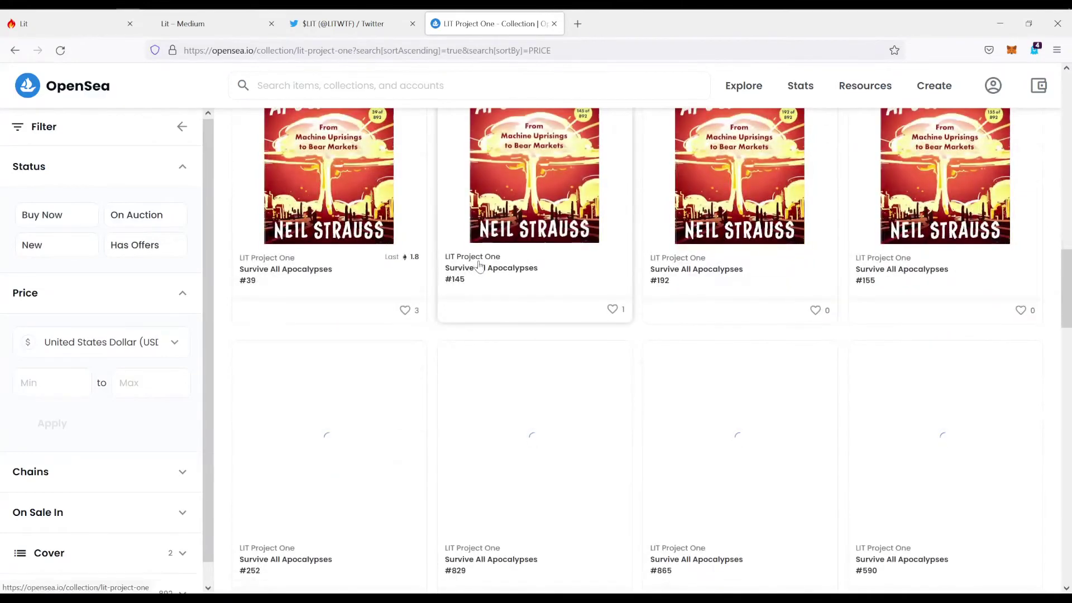
scroll(494, 277, "up", 3)
scroll(478, 285, "up", 2)
scroll(476, 285, "up", 1)
scroll(473, 282, "up", 2)
scroll(472, 281, "up", 1)
scroll(472, 281, "up", 1)
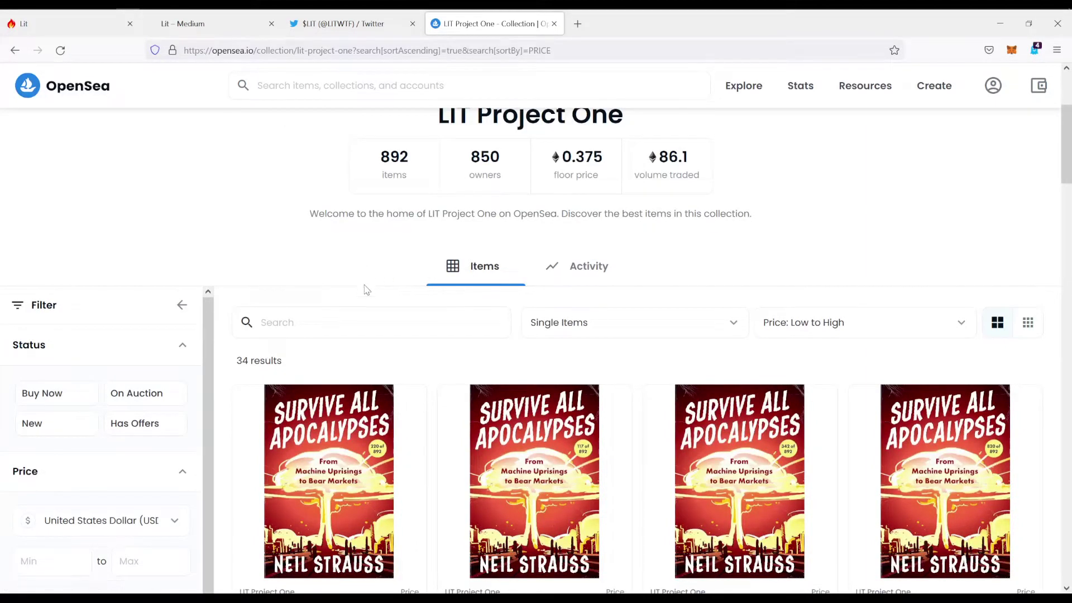
scroll(353, 299, "down", 1)
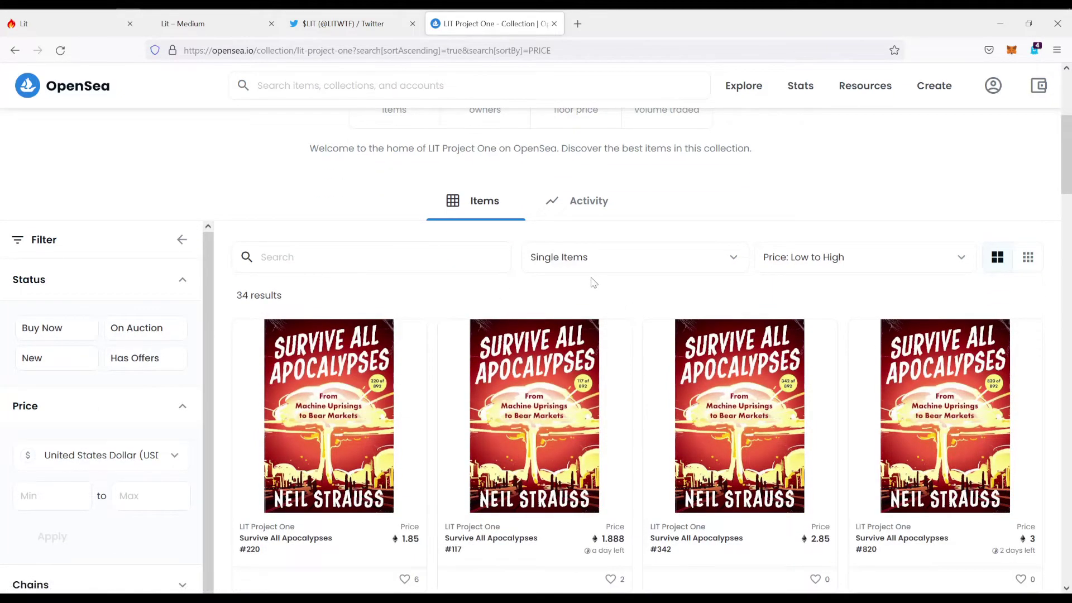
scroll(621, 309, "down", 3)
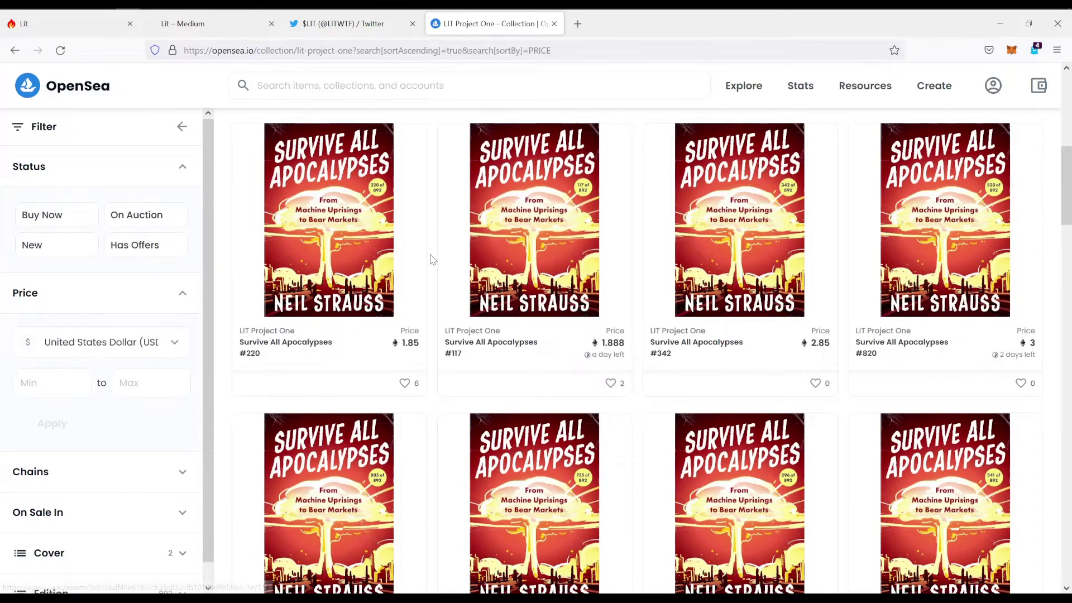
mouse_move(535, 445)
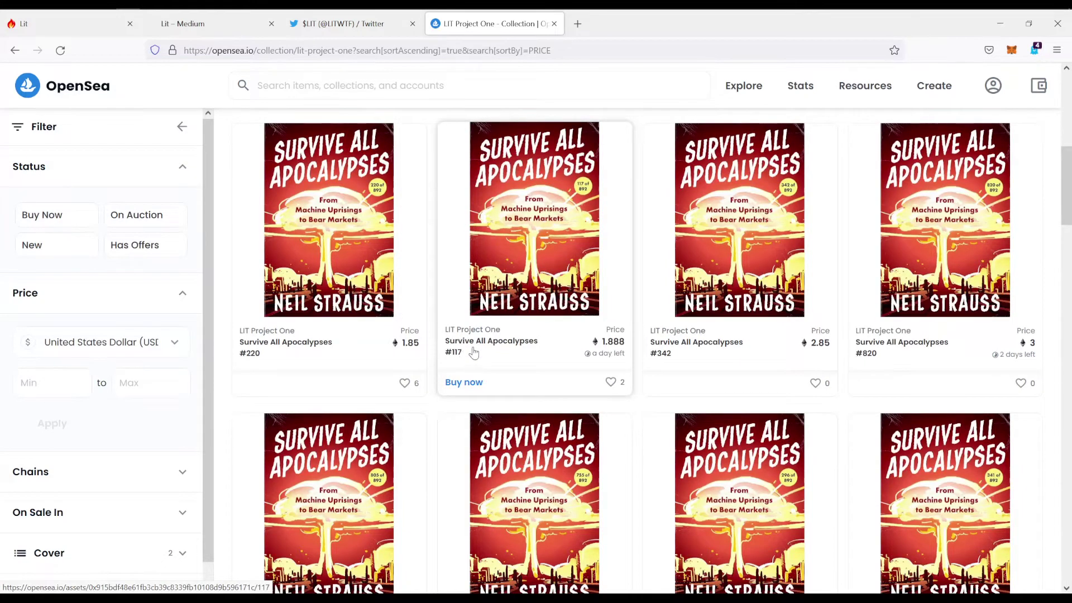
scroll(468, 348, "down", 3)
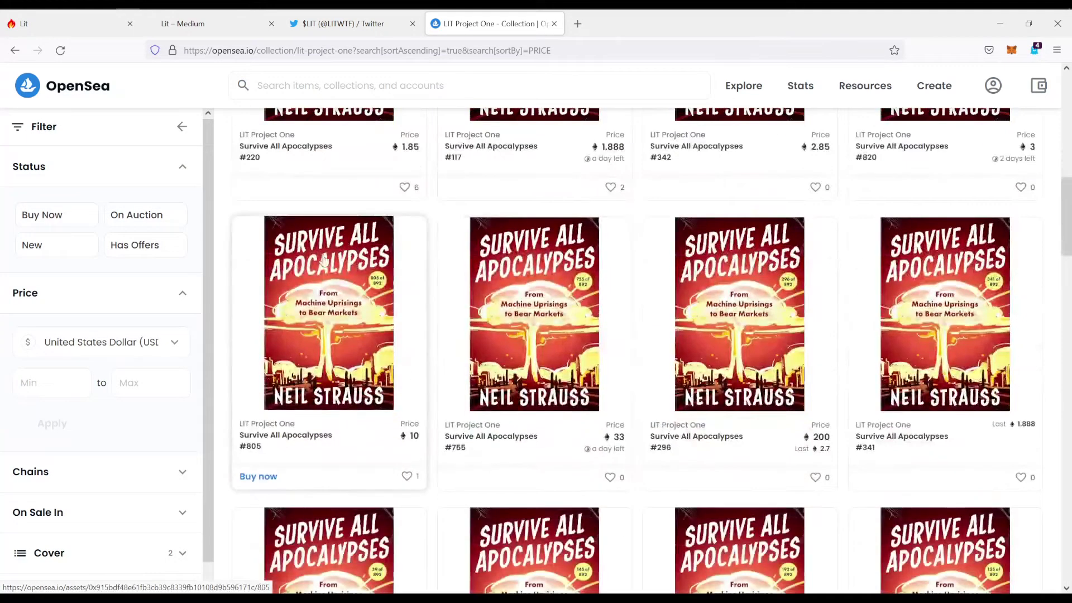
Step: View Survive All Apocalypses #805, listed at 10 ETH, then return to the collection grid
left_click(327, 289)
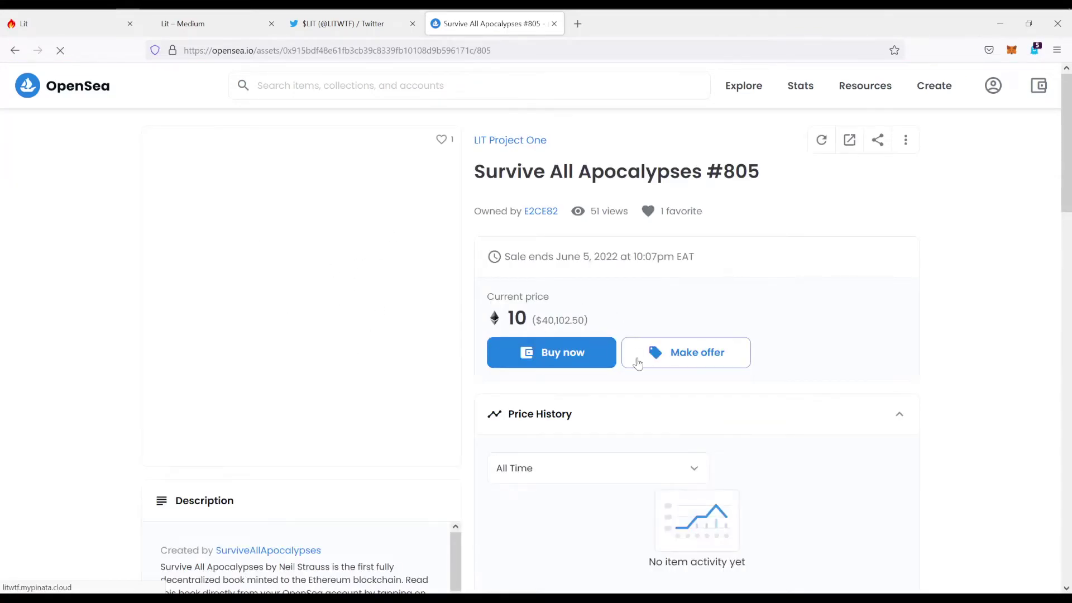
scroll(623, 352, "down", 2)
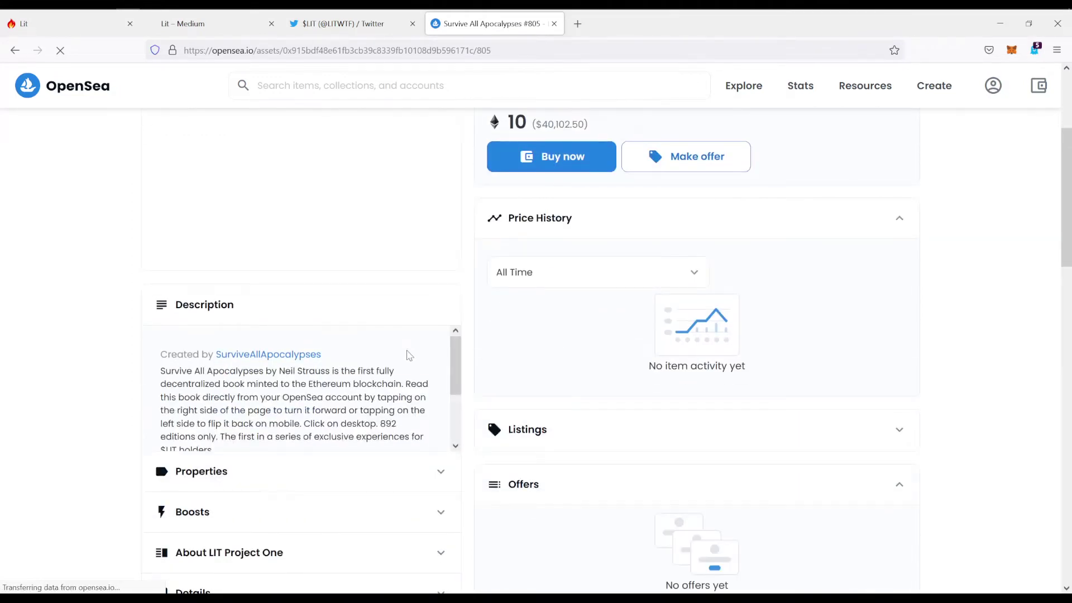
scroll(410, 344, "up", 2)
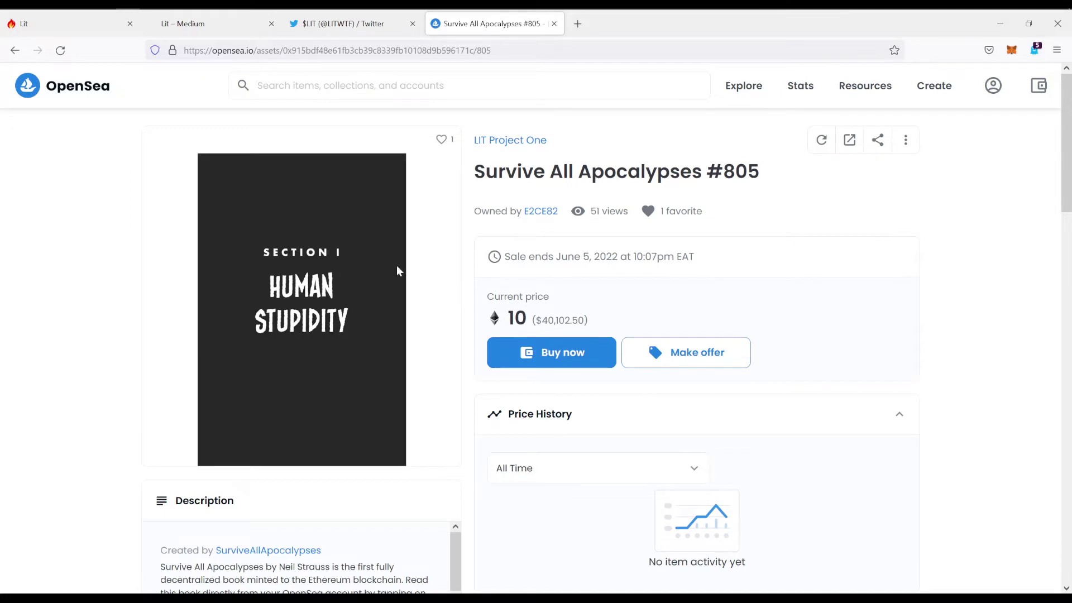
left_click(15, 50)
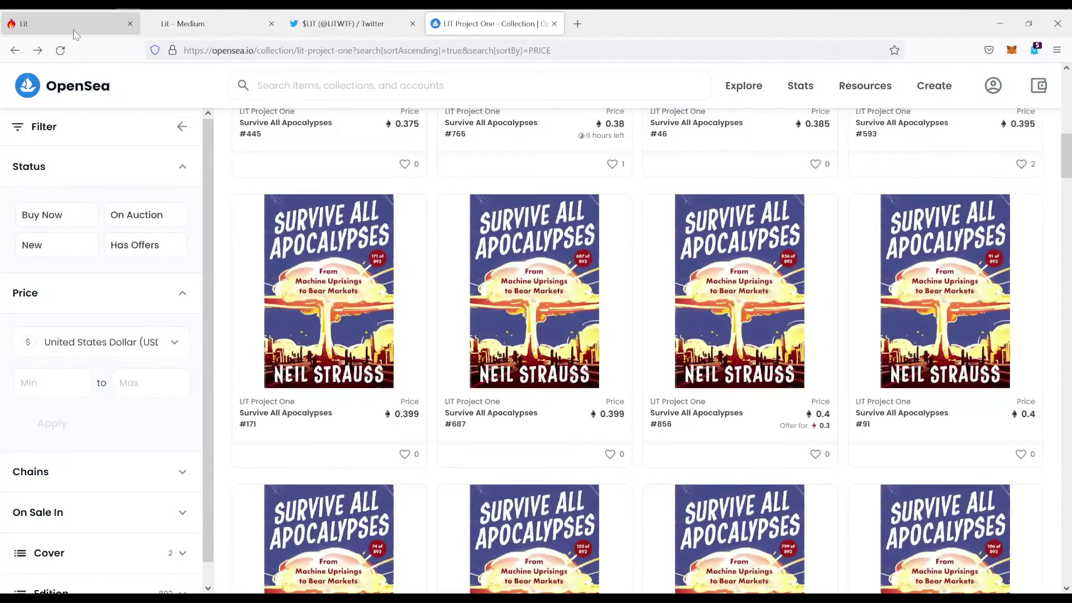
Step: Check the getlit.wtf homepage and the $LIT Twitter pinned tweet, then return to getlit.wtf
left_click(74, 34)
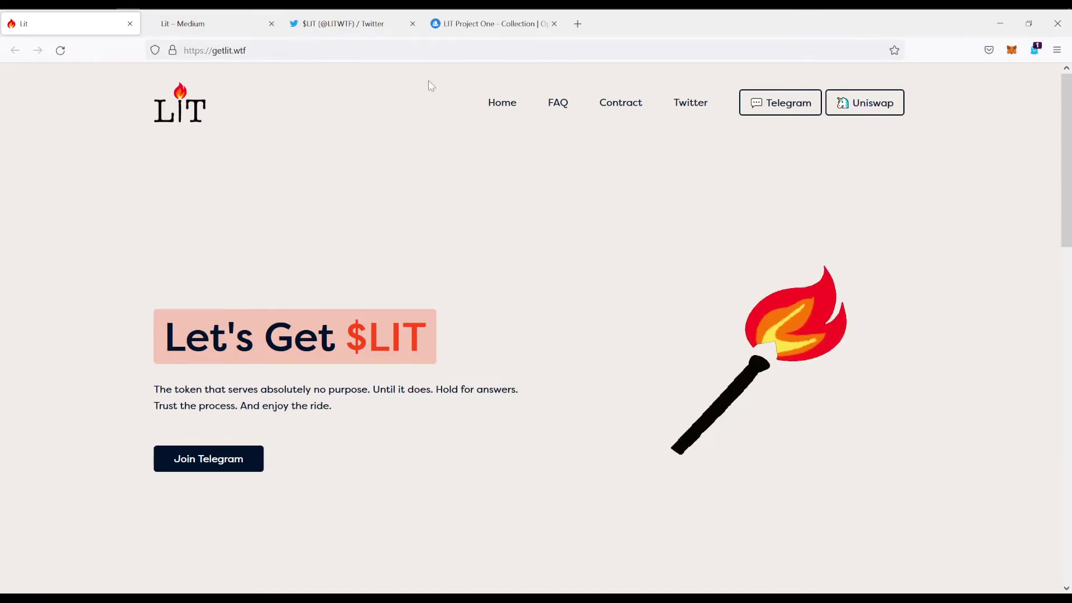
left_click(358, 30)
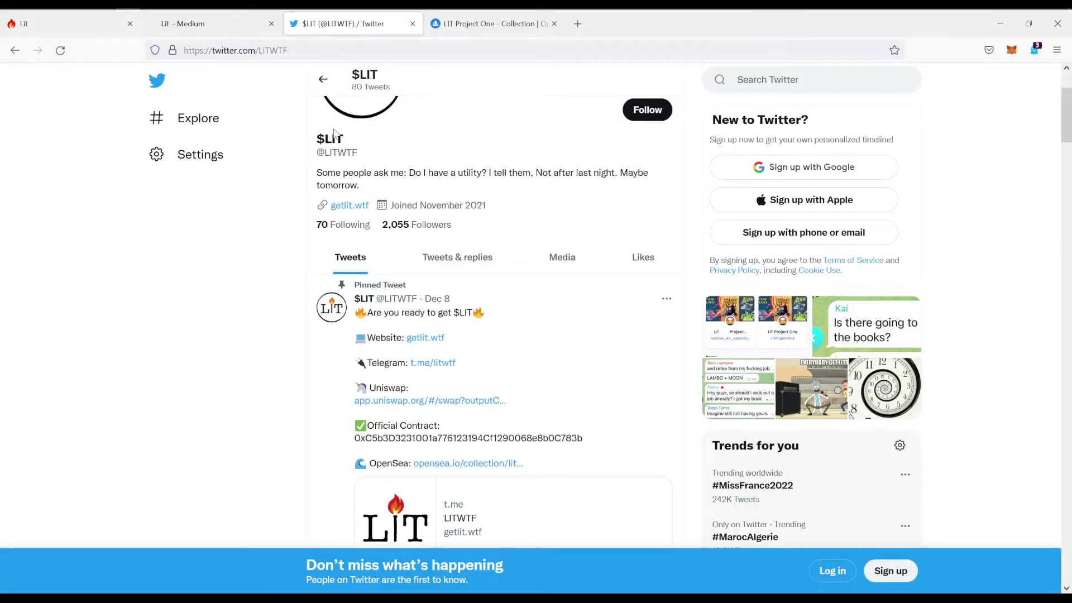
left_click(101, 24)
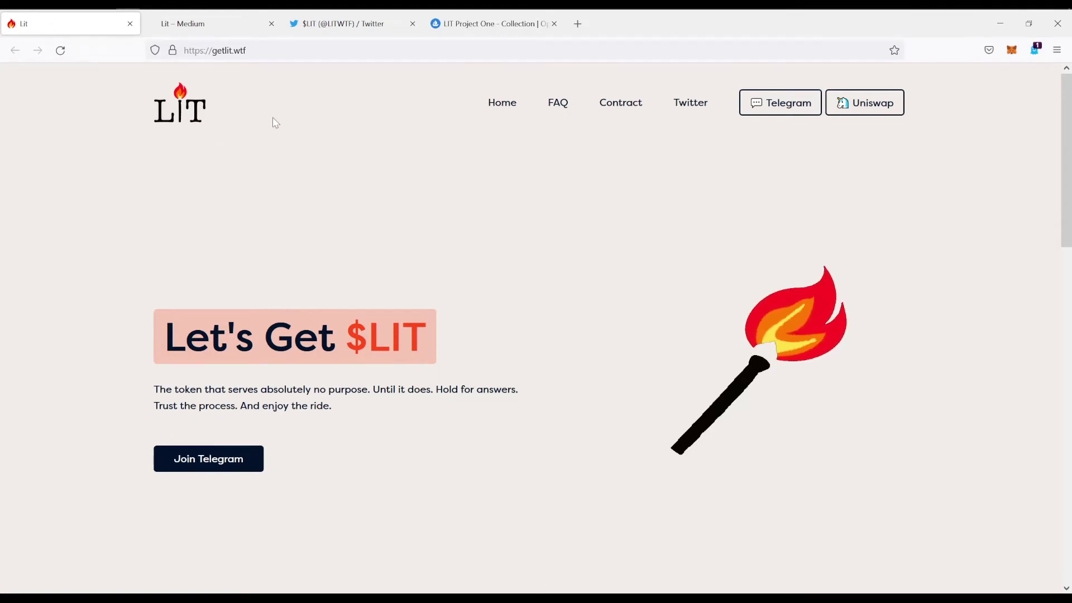
Step: Read 'The Power Structure Has Been Inverted' down to its LIT Project Two heading
left_click(226, 26)
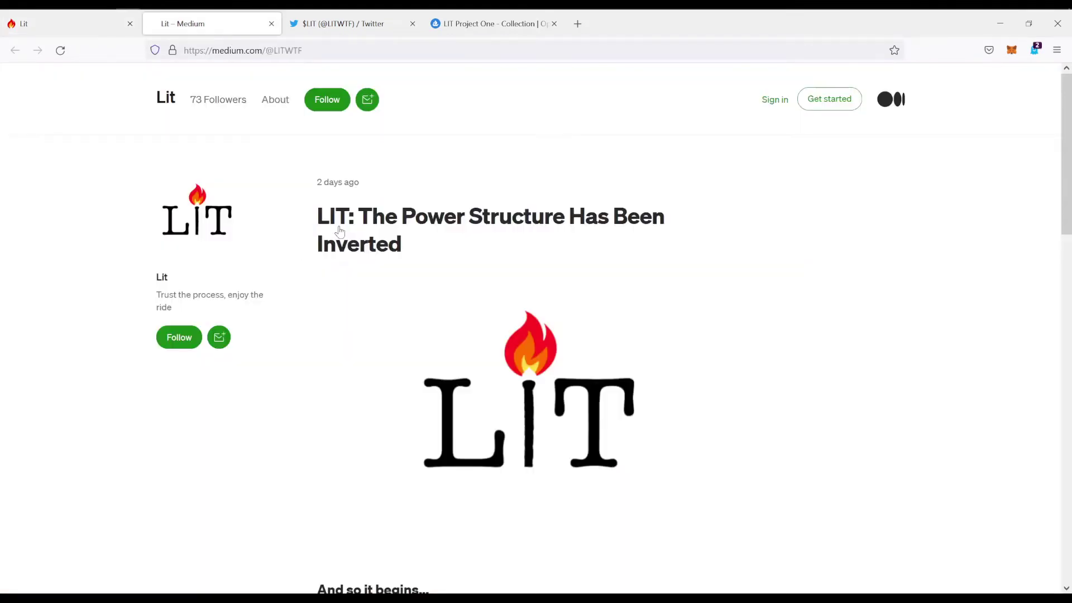
left_click(434, 219)
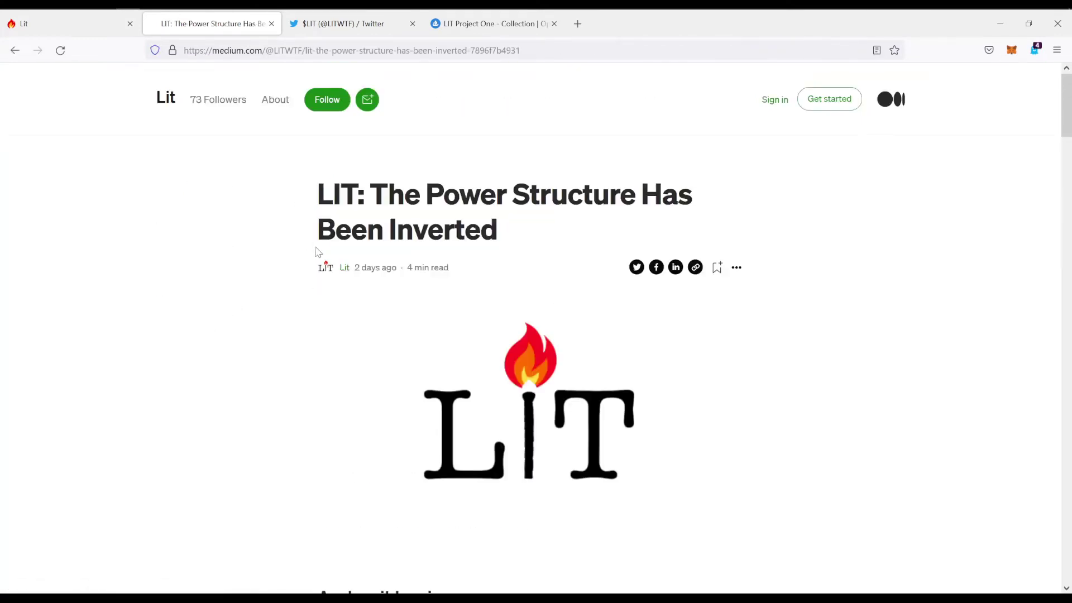
scroll(314, 261, "down", 2)
scroll(314, 261, "down", 1)
scroll(313, 260, "down", 3)
scroll(312, 261, "down", 2)
scroll(312, 261, "down", 3)
scroll(310, 261, "down", 2)
scroll(311, 260, "down", 2)
scroll(311, 260, "down", 2)
scroll(311, 258, "down", 3)
scroll(310, 257, "down", 2)
scroll(310, 257, "down", 2)
scroll(311, 257, "down", 2)
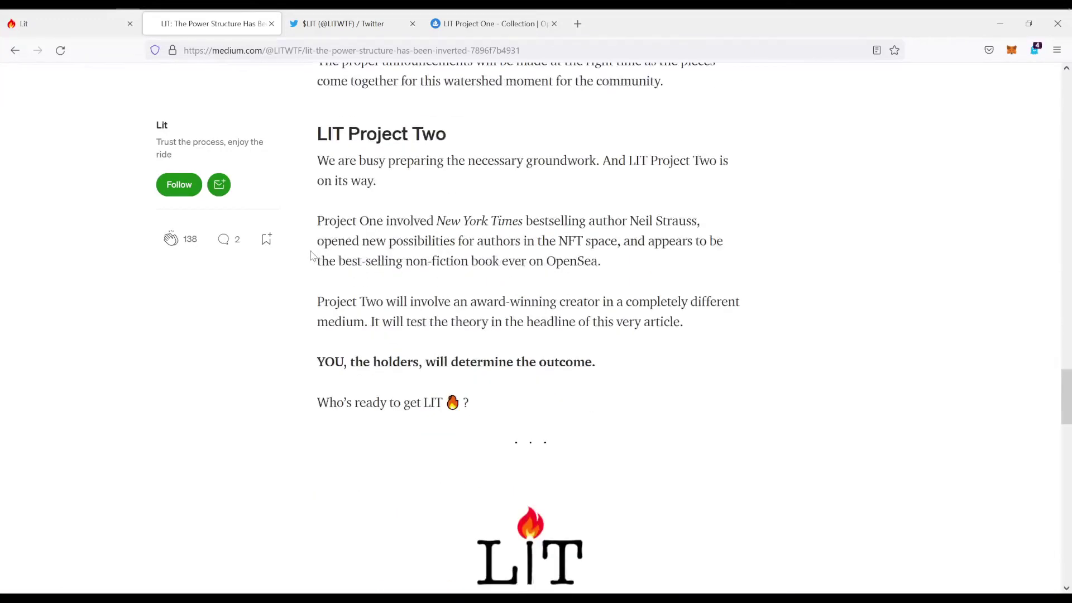
left_click_drag(321, 132, 448, 136)
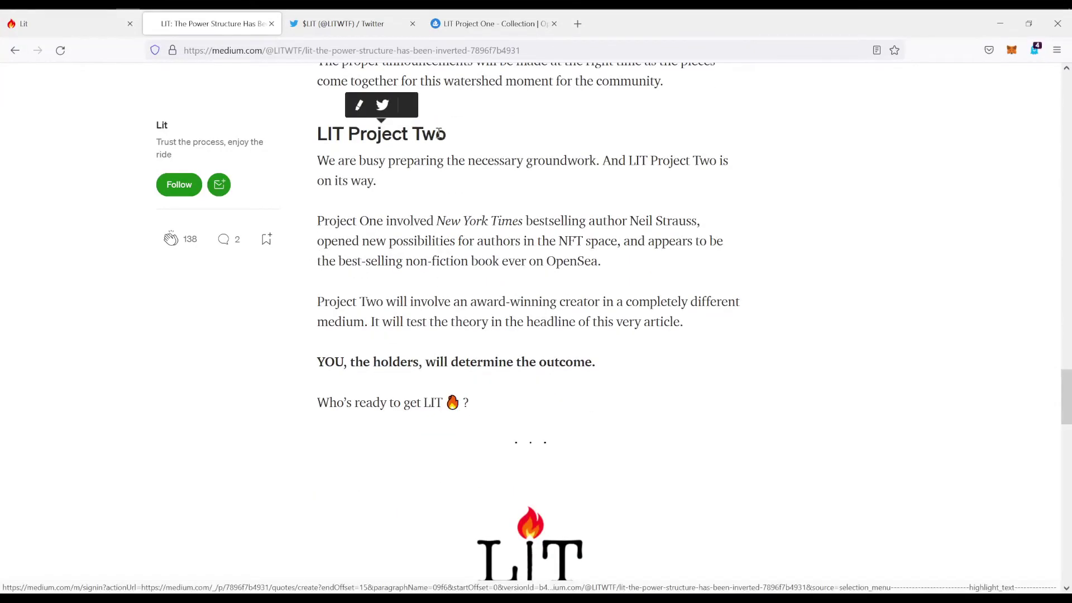
left_click(439, 141)
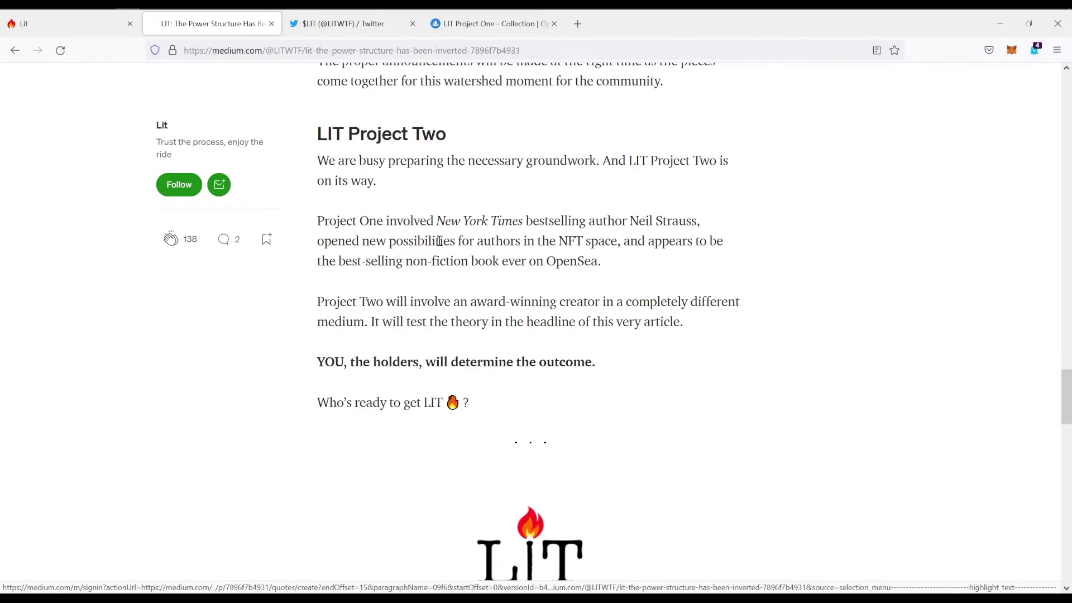
scroll(444, 261, "down", 3)
scroll(444, 261, "down", 2)
scroll(444, 262, "down", 2)
scroll(446, 264, "up", 2)
scroll(448, 265, "up", 3)
scroll(456, 262, "up", 2)
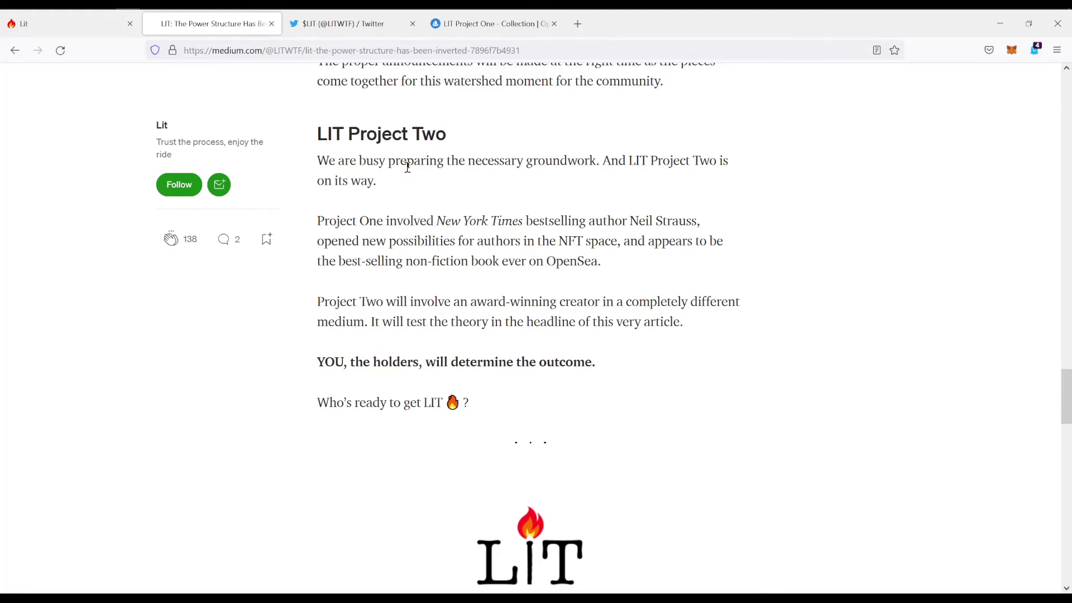
scroll(411, 178, "down", 3)
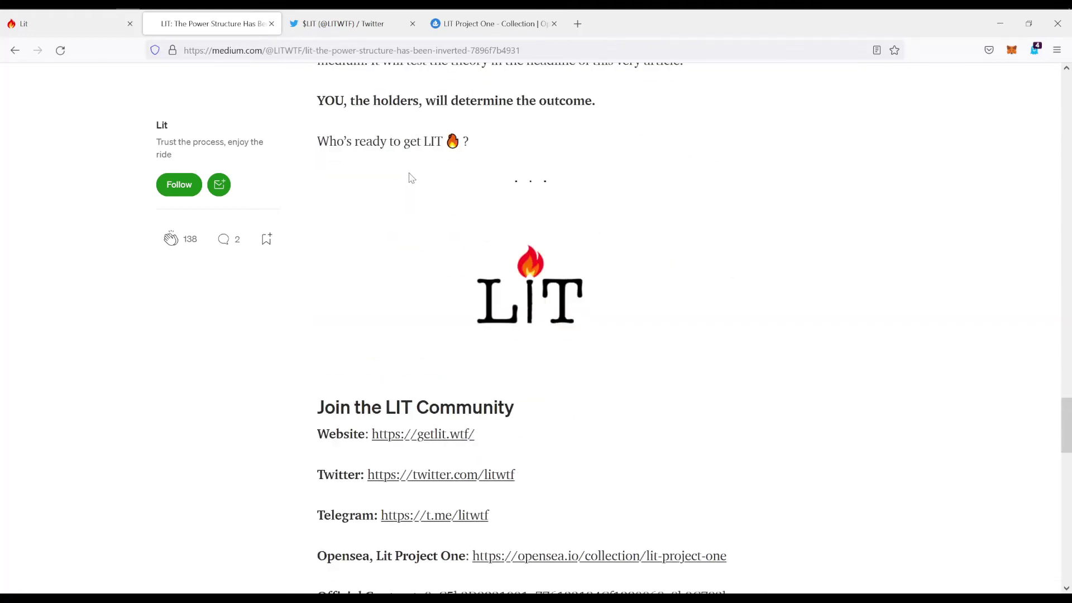
scroll(410, 177, "down", 3)
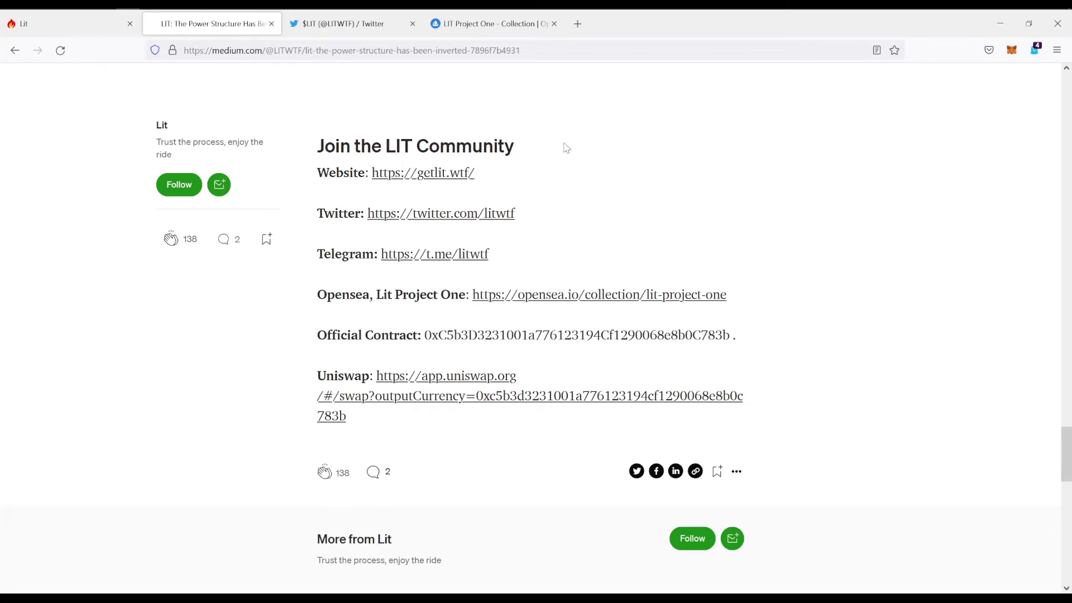
left_click(341, 26)
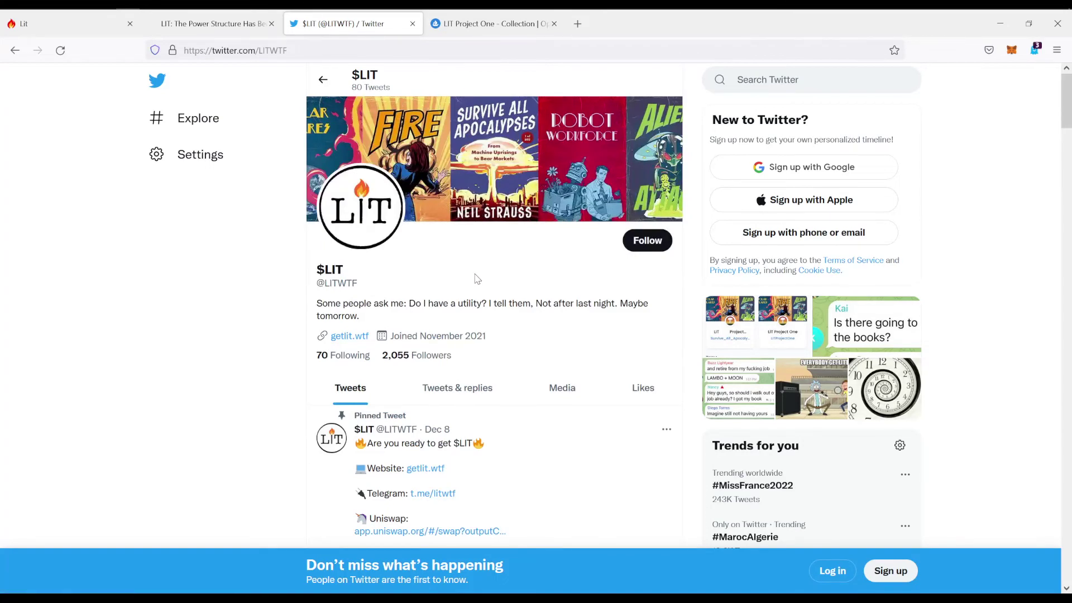
scroll(469, 286, "down", 2)
scroll(467, 287, "down", 3)
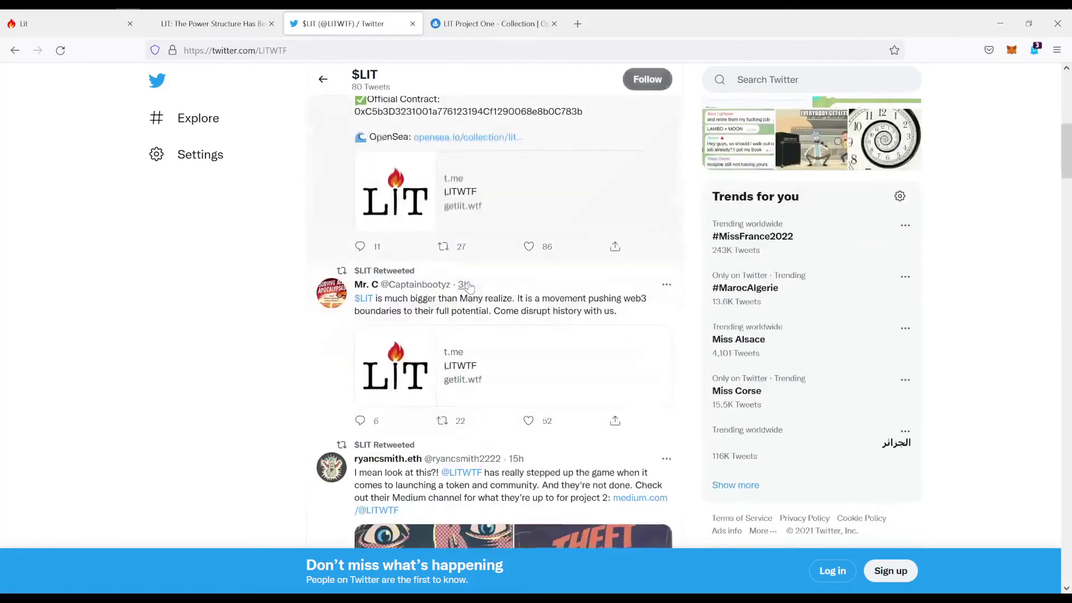
scroll(467, 287, "down", 3)
scroll(467, 287, "down", 2)
scroll(467, 287, "down", 3)
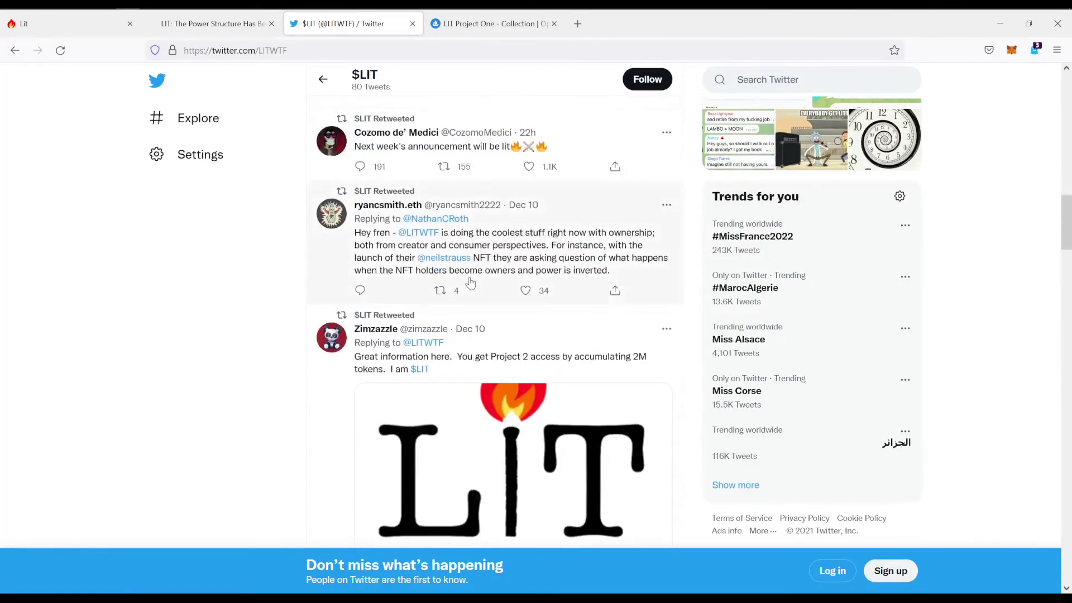
scroll(414, 296, "down", 2)
scroll(430, 272, "up", 2)
scroll(419, 335, "up", 1)
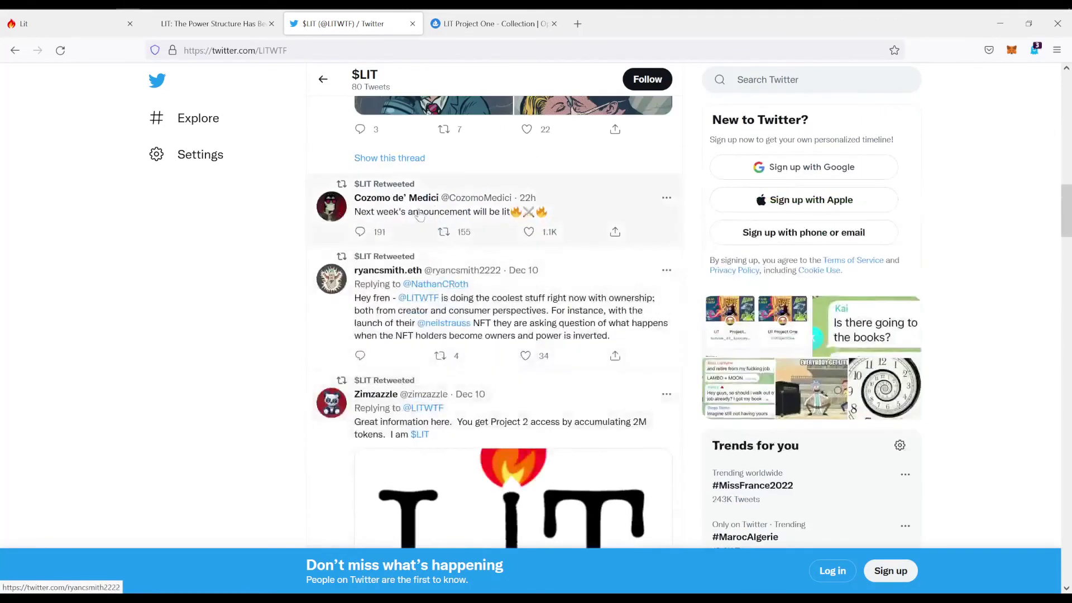
scroll(423, 330, "down", 1)
scroll(427, 327, "down", 4)
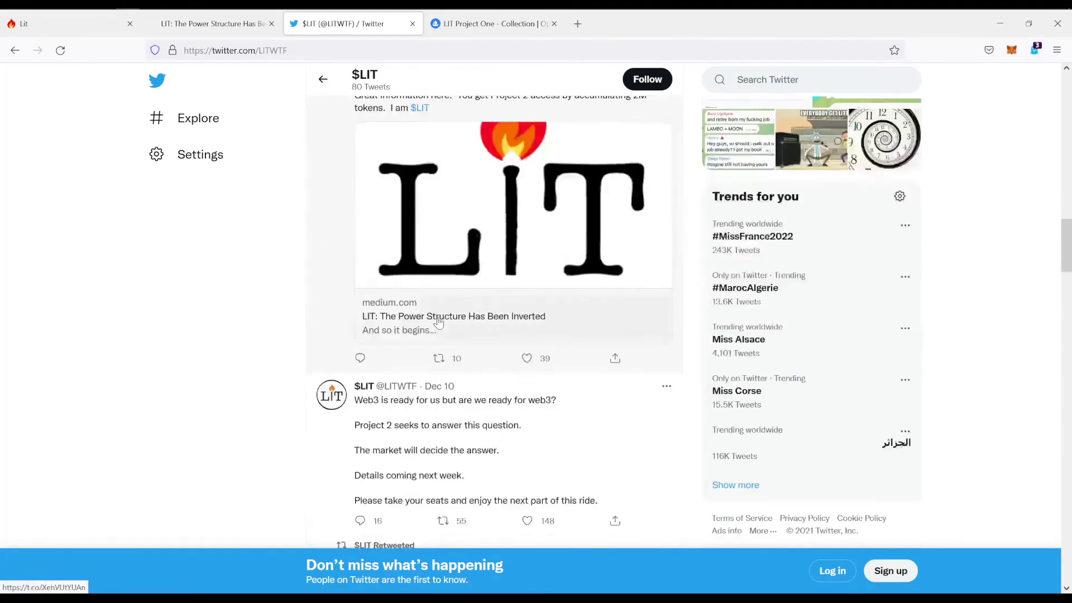
scroll(436, 324, "down", 3)
scroll(440, 310, "down", 5)
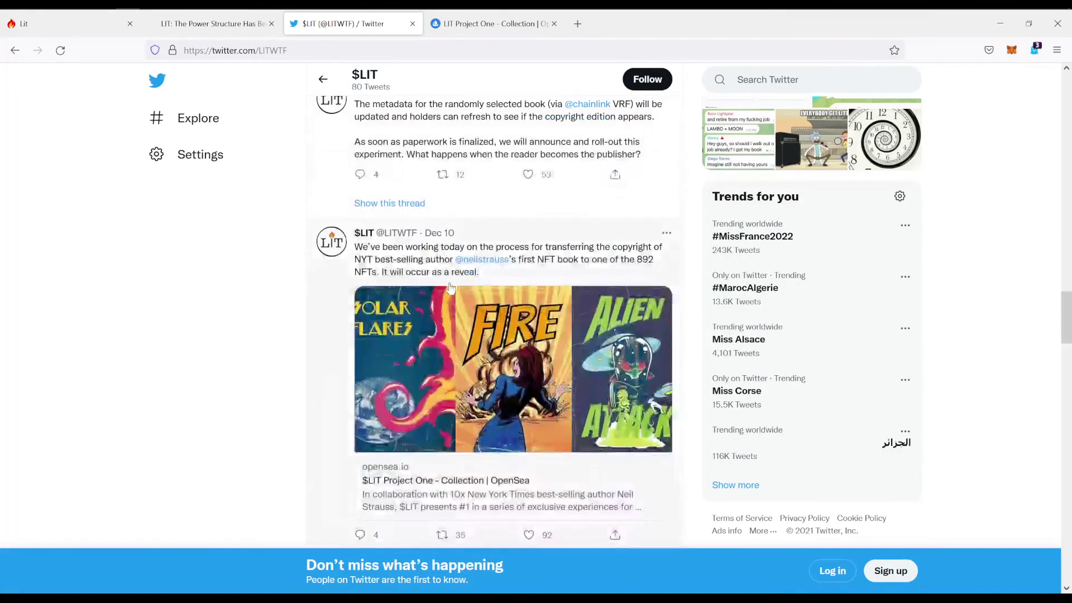
scroll(454, 274, "down", 4)
scroll(455, 270, "down", 4)
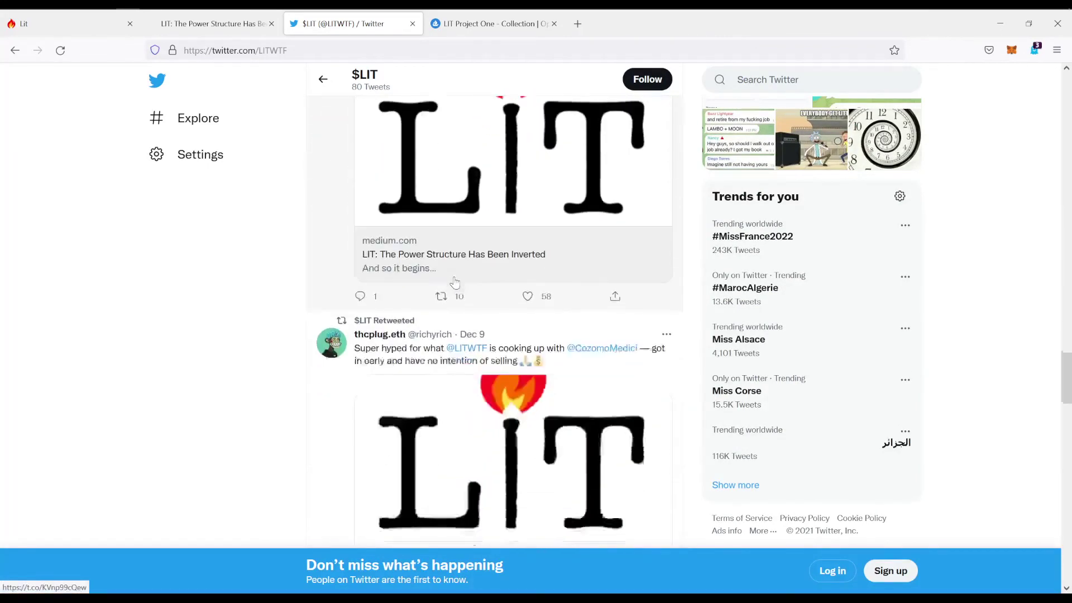
scroll(457, 268, "down", 2)
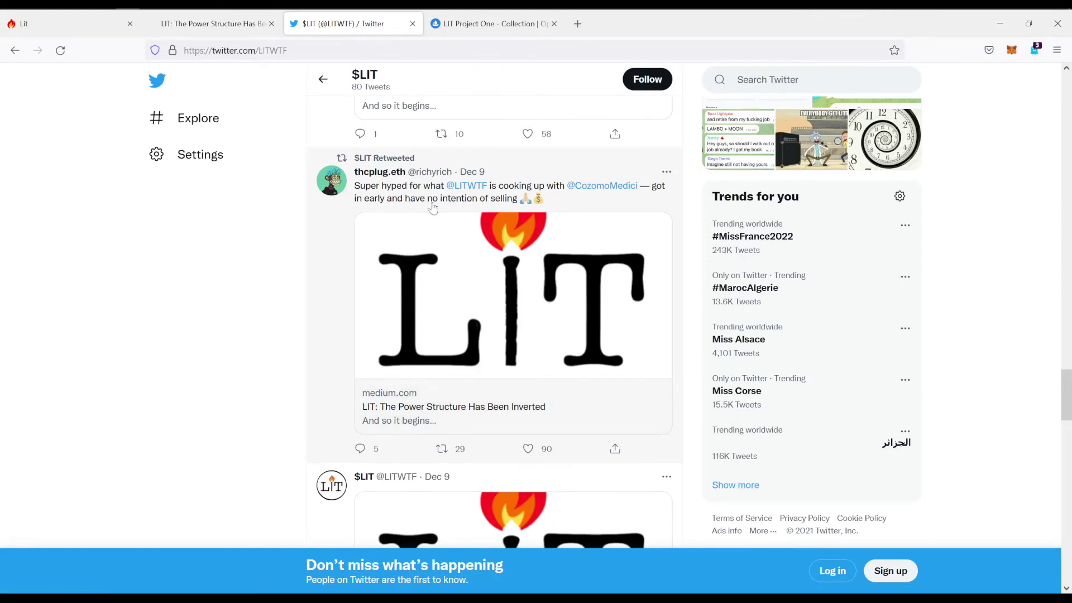
left_click(602, 187)
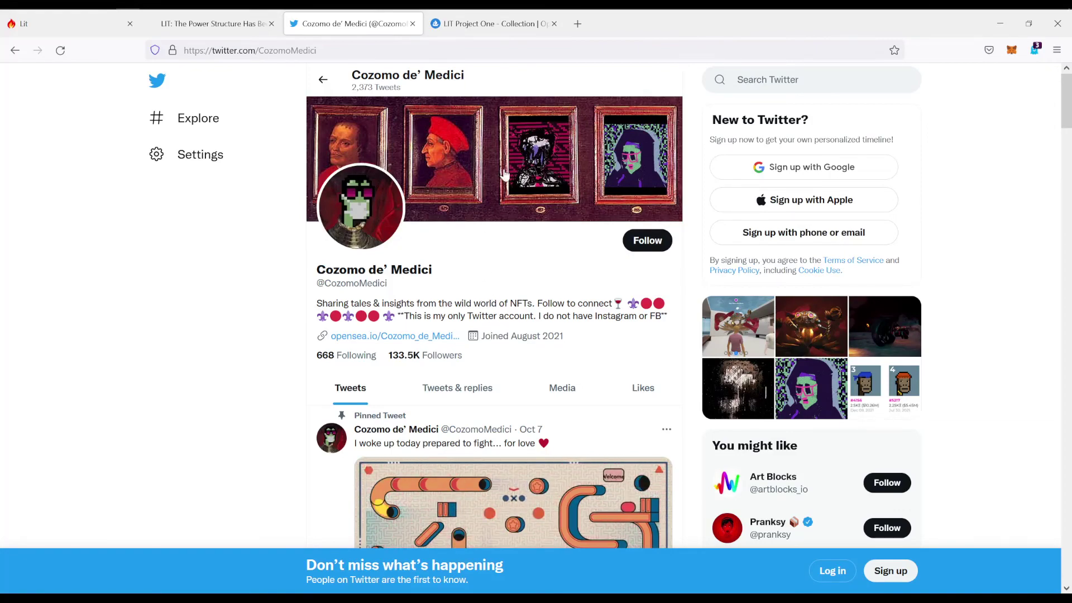
scroll(444, 308, "down", 2)
scroll(444, 309, "down", 3)
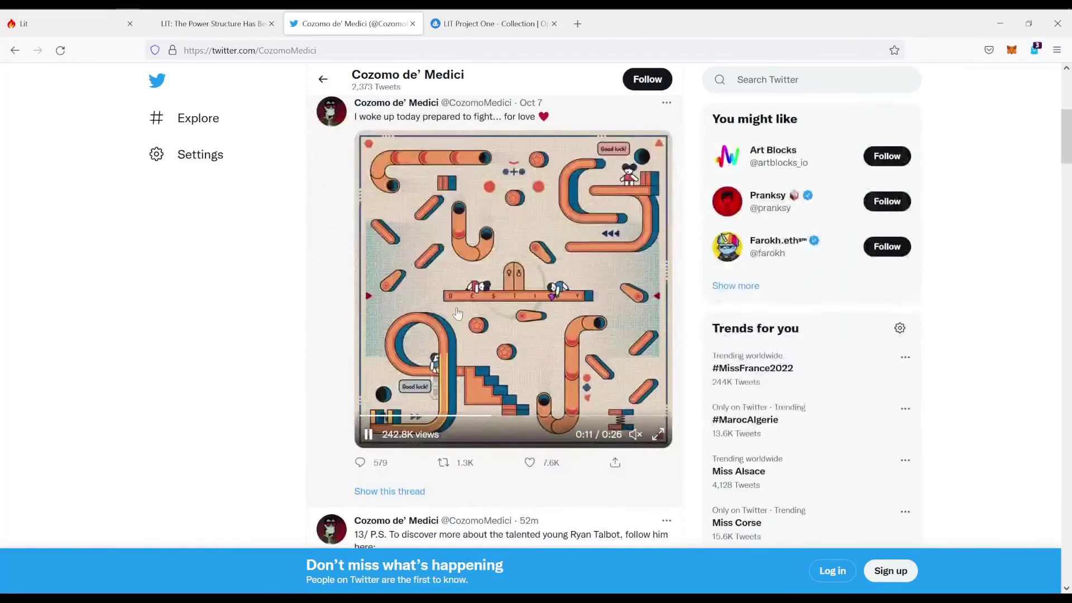
scroll(458, 309, "up", 3)
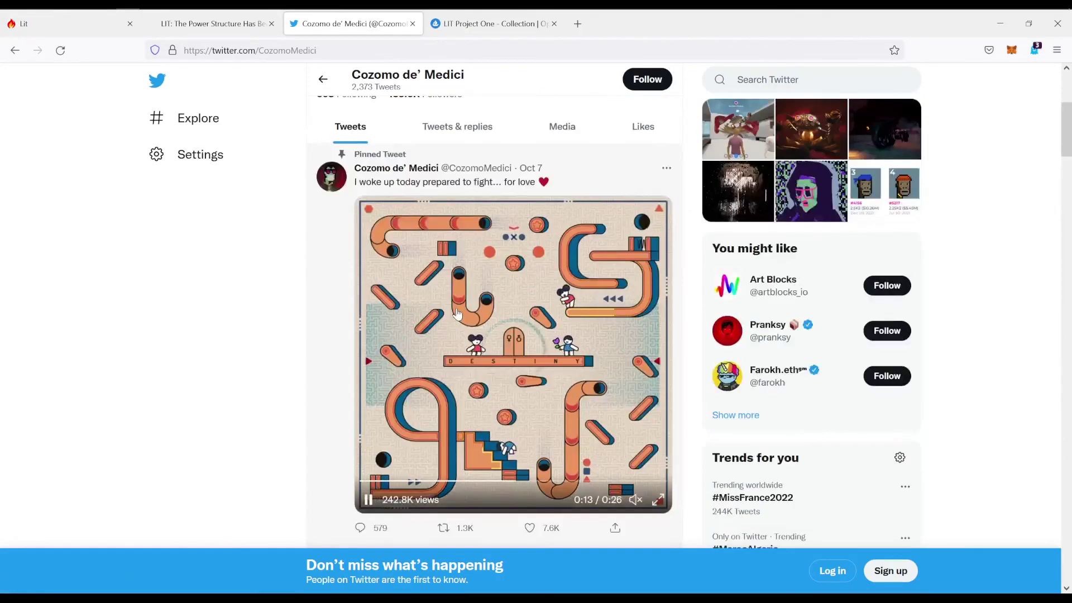
scroll(461, 314, "up", 2)
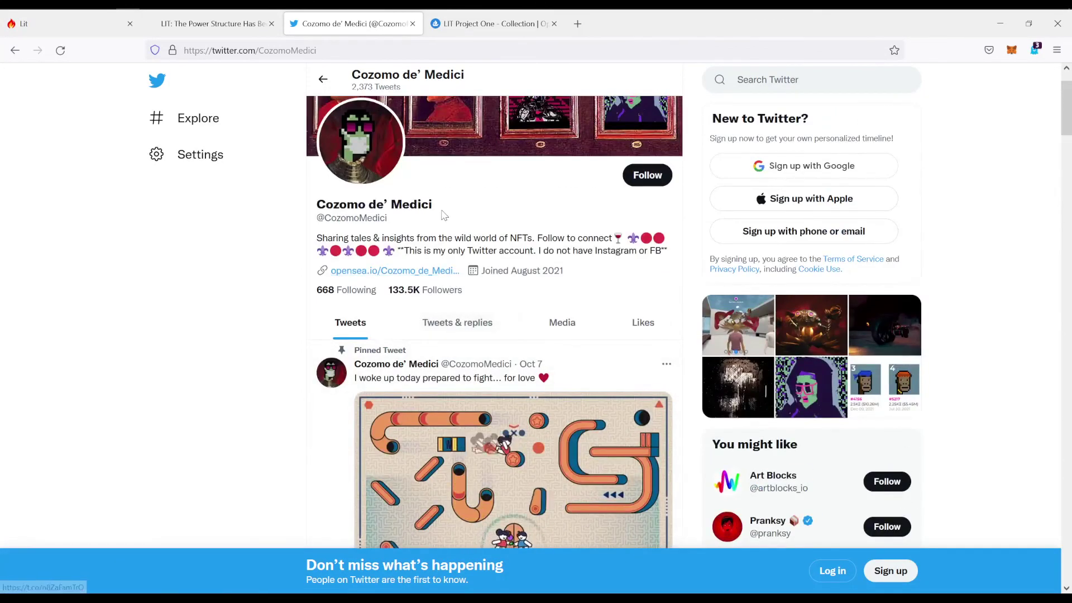
scroll(452, 239, "up", 1)
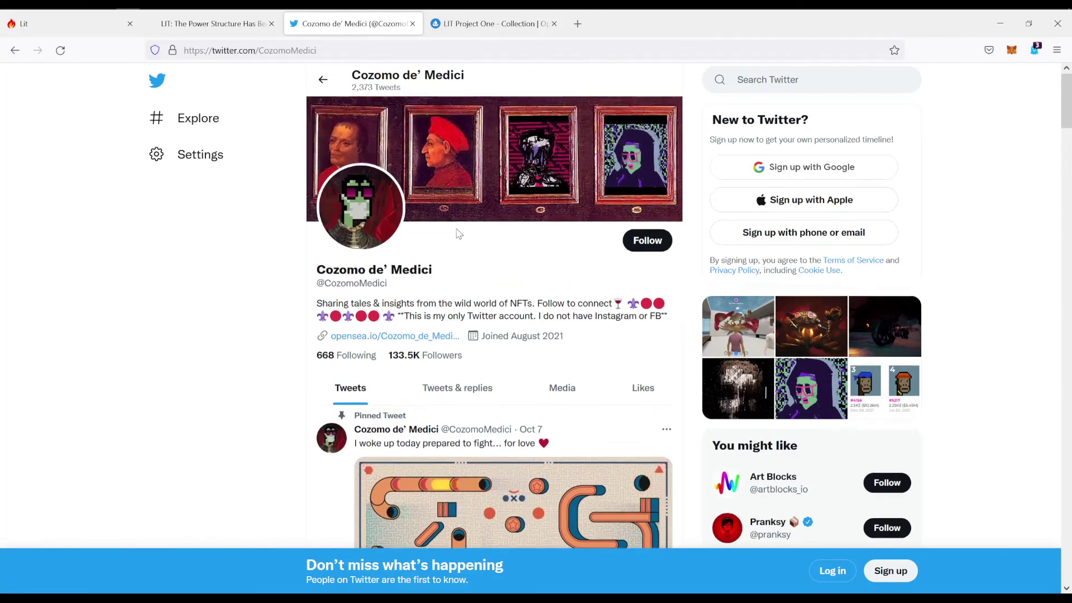
left_click(470, 32)
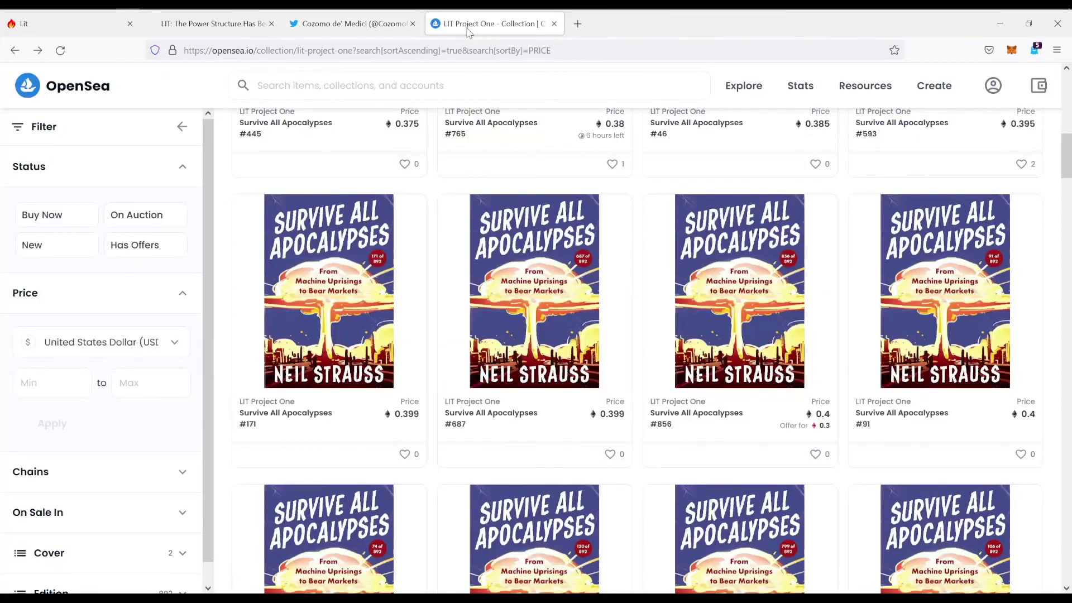
scroll(458, 186, "up", 4)
scroll(442, 249, "up", 3)
scroll(402, 192, "up", 1)
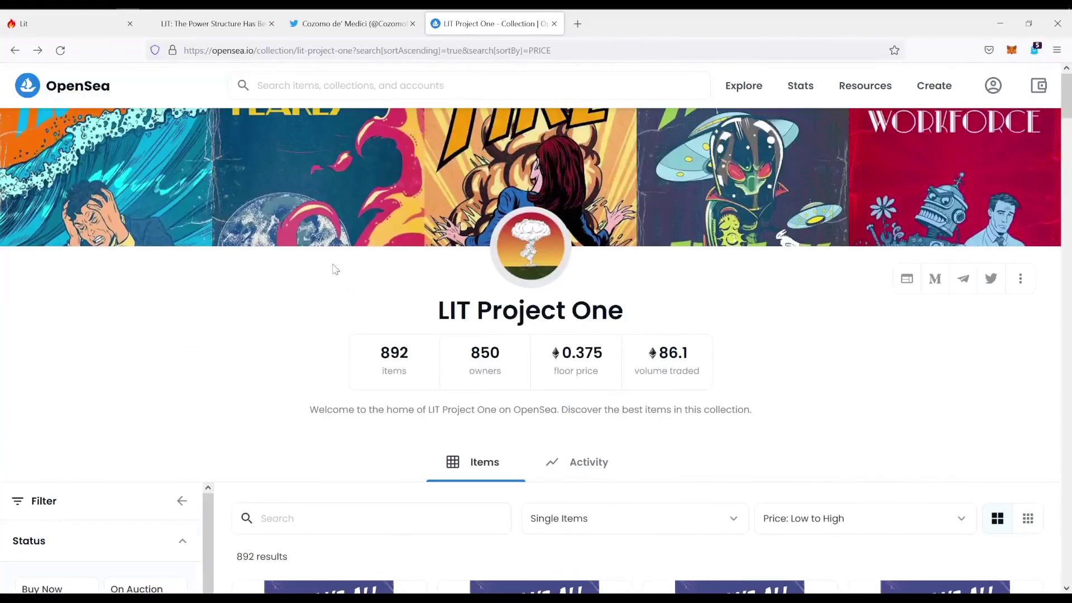